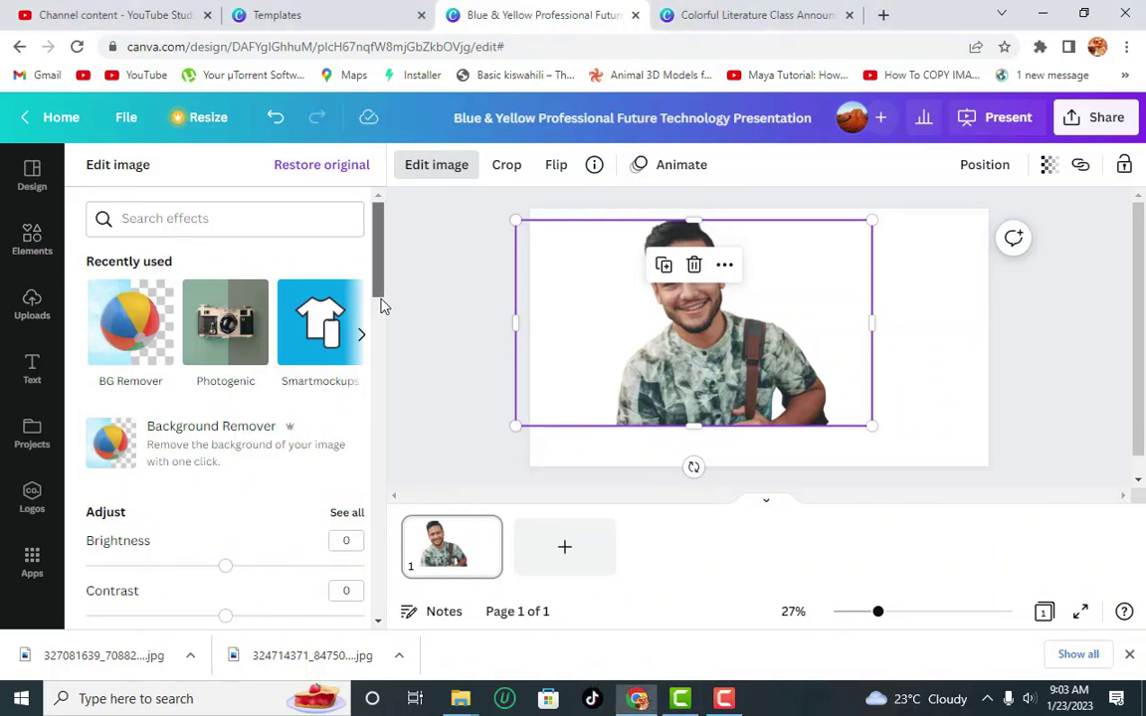
Scroll through the Edit image effects for the man's background-removed photo
{"action": "left_click_drag", "start_coordinate": [384, 307], "coordinate": [390, 278]}
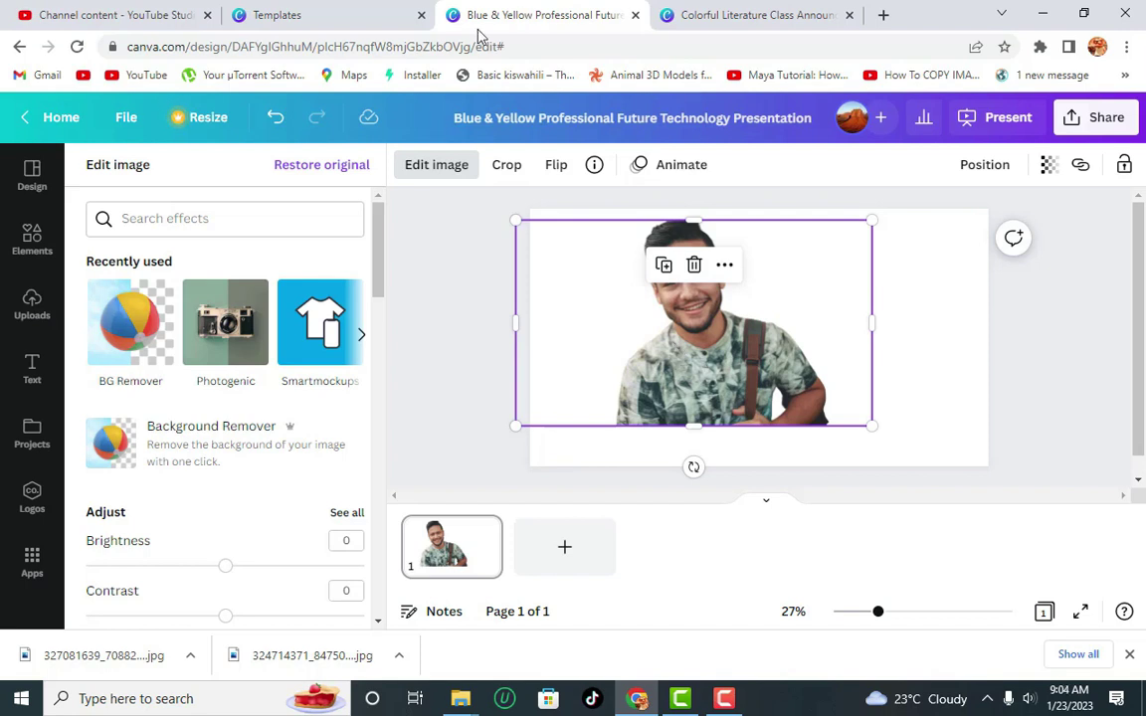
Delete the man's photo from the slide
{"action": "left_click", "coordinate": [948, 353]}
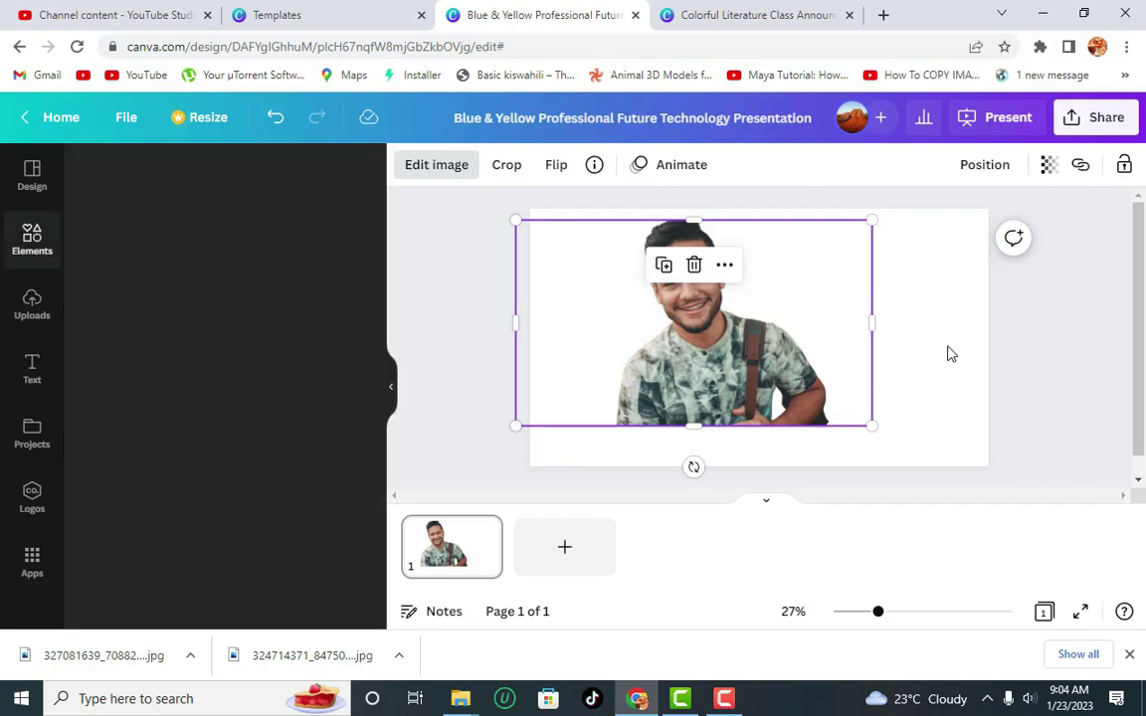
{"action": "left_click", "coordinate": [627, 282]}
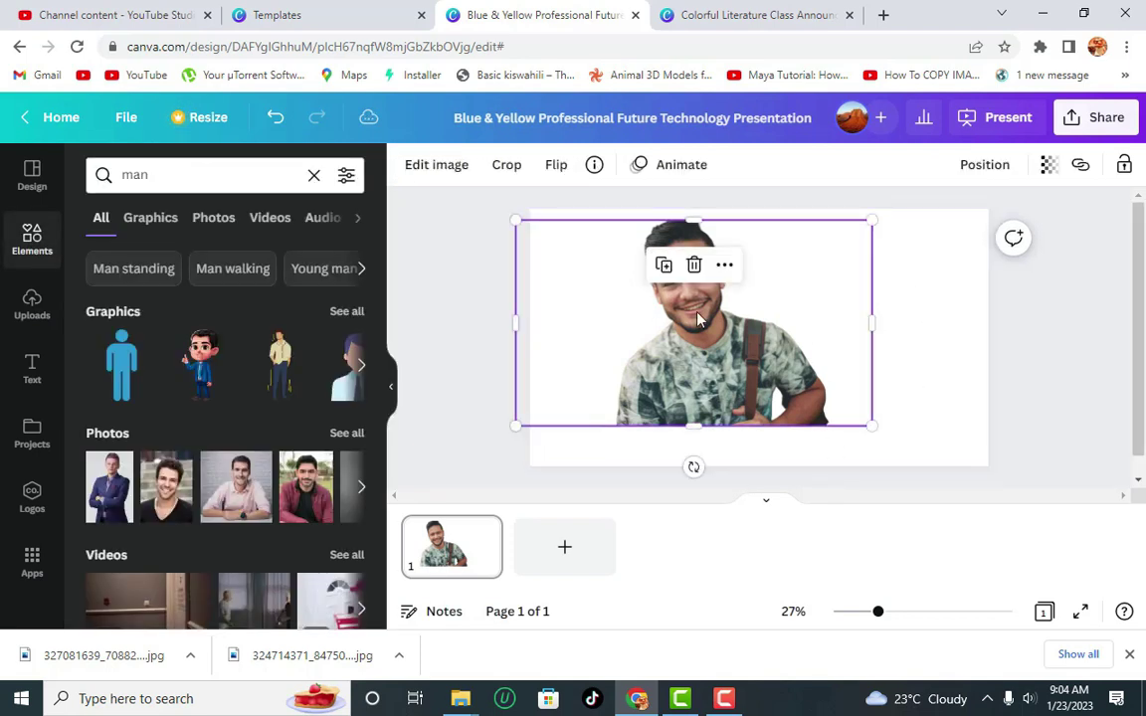
{"action": "key", "text": "Delete"}
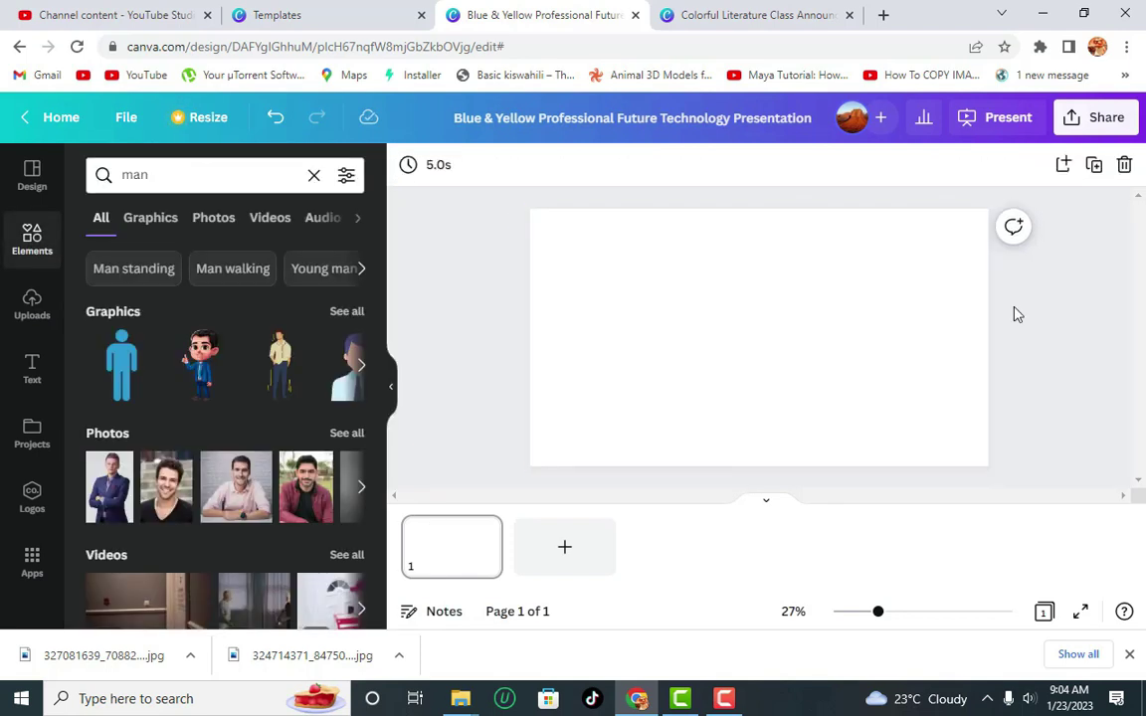
Search Elements for 'lady' and add the office-woman stock photo to the slide
{"action": "left_click_drag", "start_coordinate": [370, 353], "coordinate": [391, 317]}
{"action": "left_click", "coordinate": [153, 169]}
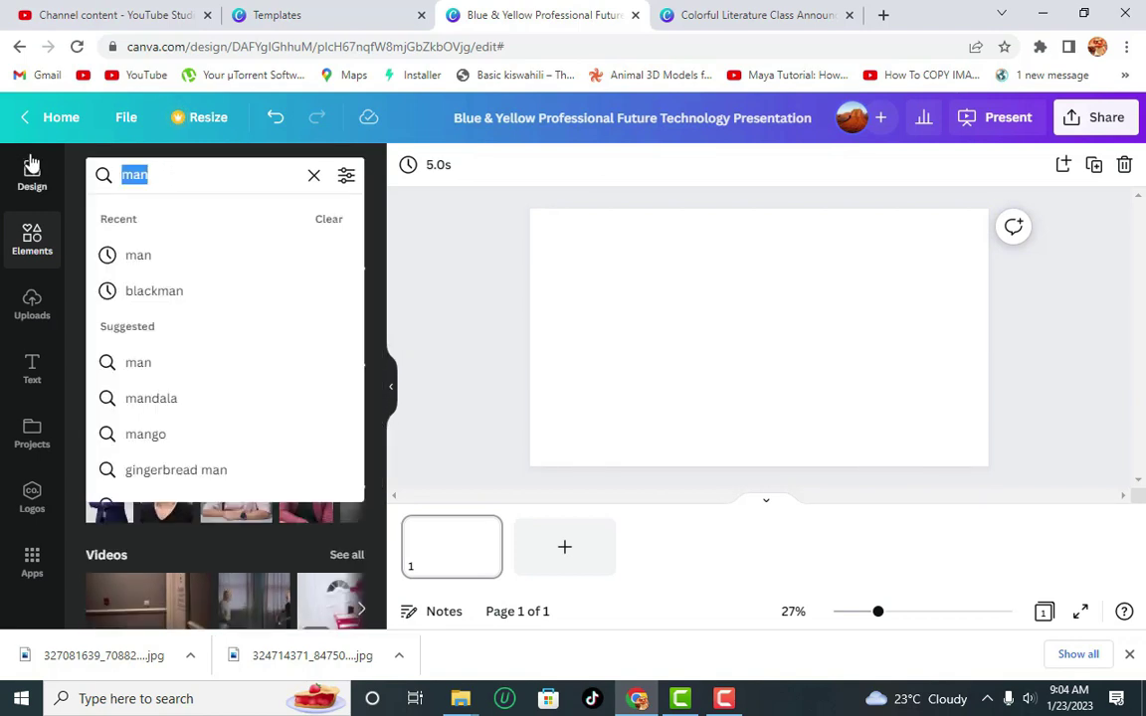
{"action": "type", "text": "lady"}
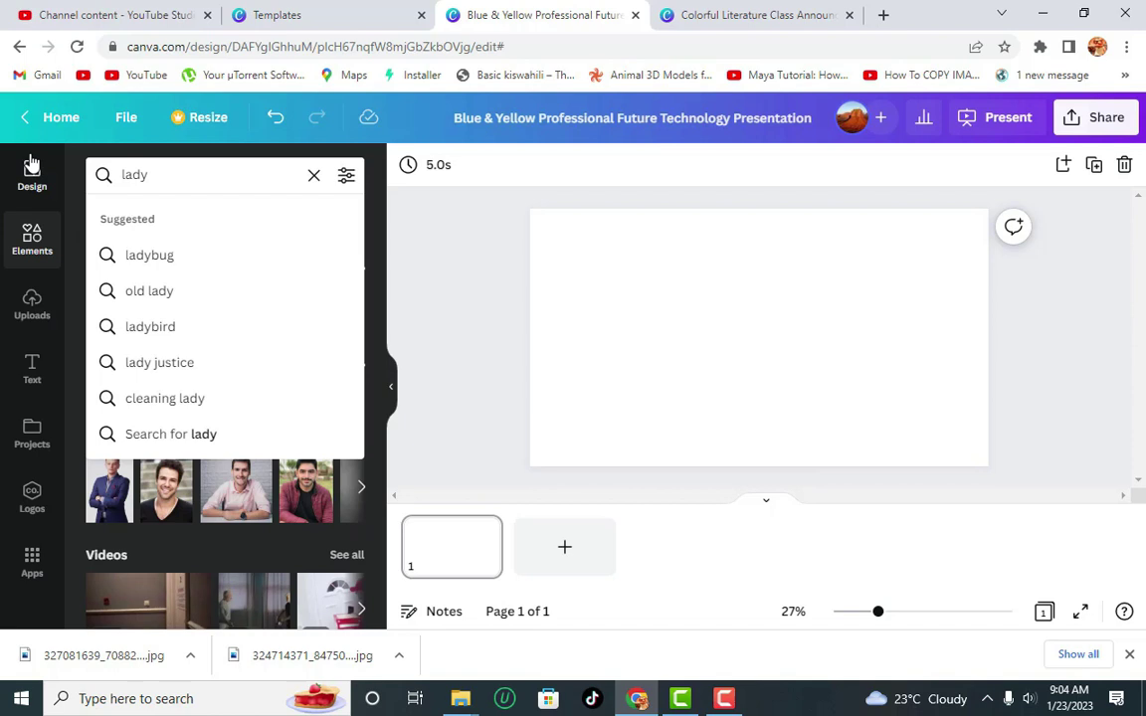
{"action": "key", "text": "Return"}
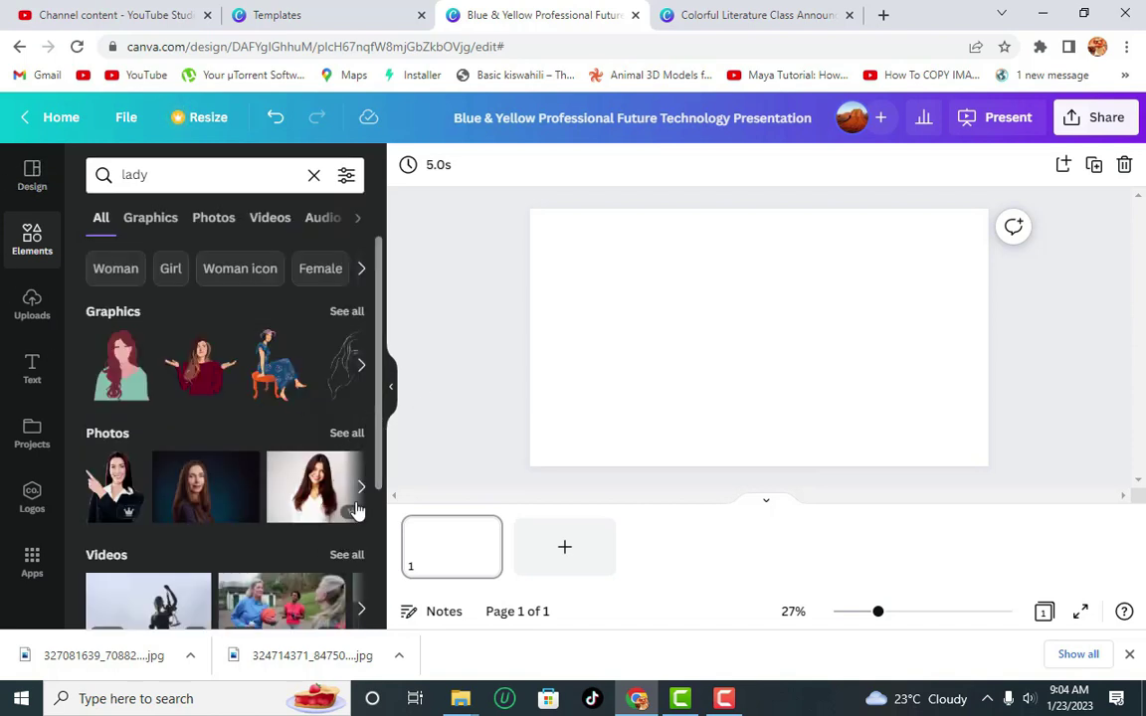
{"action": "left_click", "coordinate": [313, 595]}
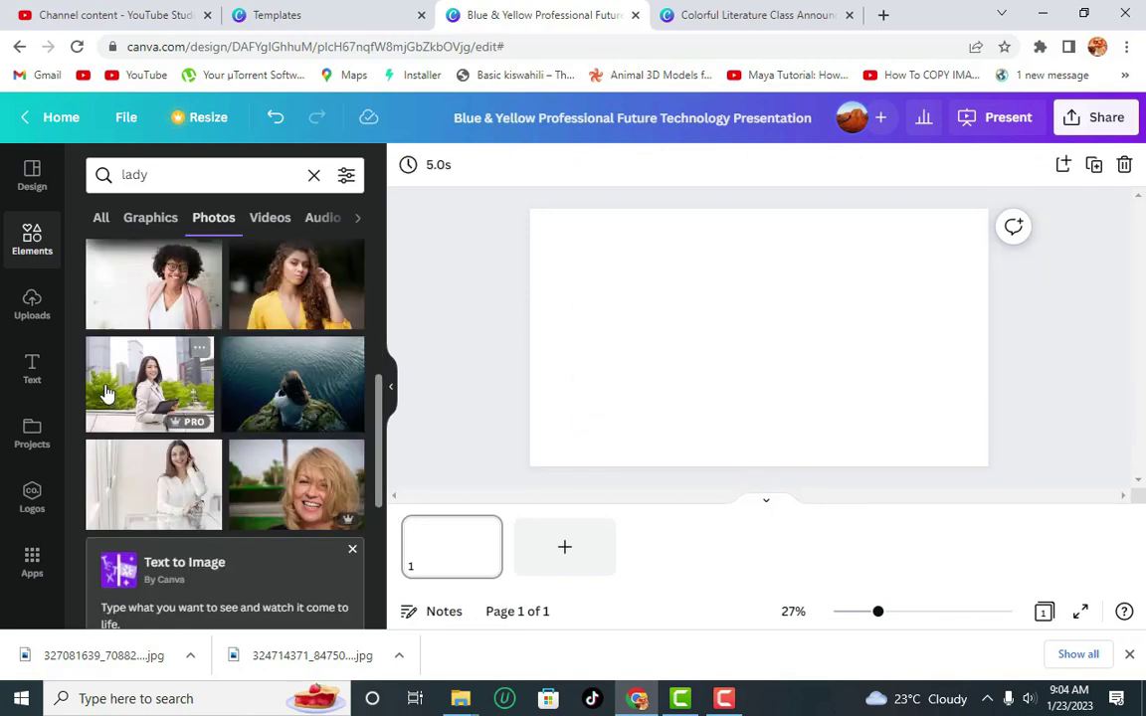
{"action": "left_click", "coordinate": [107, 389]}
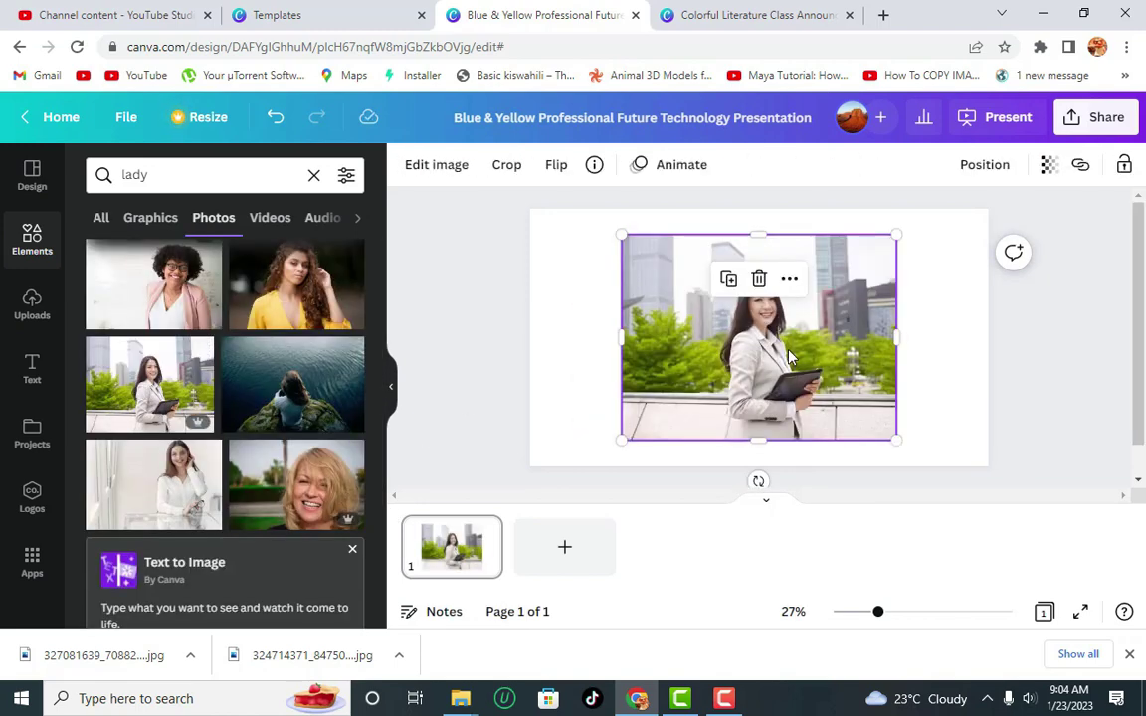
Enlarge the businesswoman photo from its corner, shift it left, and bring up its Edit image effects
{"action": "left_click_drag", "start_coordinate": [896, 236], "coordinate": [954, 189]}
{"action": "left_click_drag", "start_coordinate": [852, 340], "coordinate": [827, 343]}
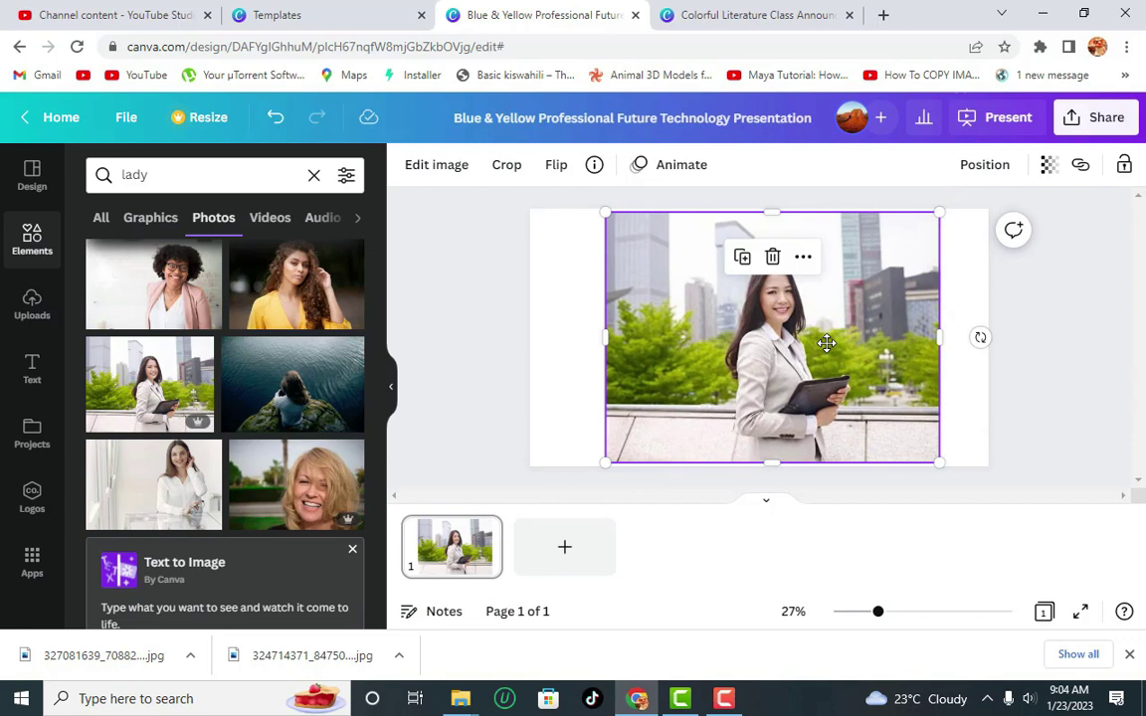
{"action": "left_click", "coordinate": [985, 310]}
{"action": "left_click", "coordinate": [783, 291]}
{"action": "left_click", "coordinate": [423, 221]}
{"action": "left_click", "coordinate": [840, 375]}
{"action": "left_click", "coordinate": [416, 167]}
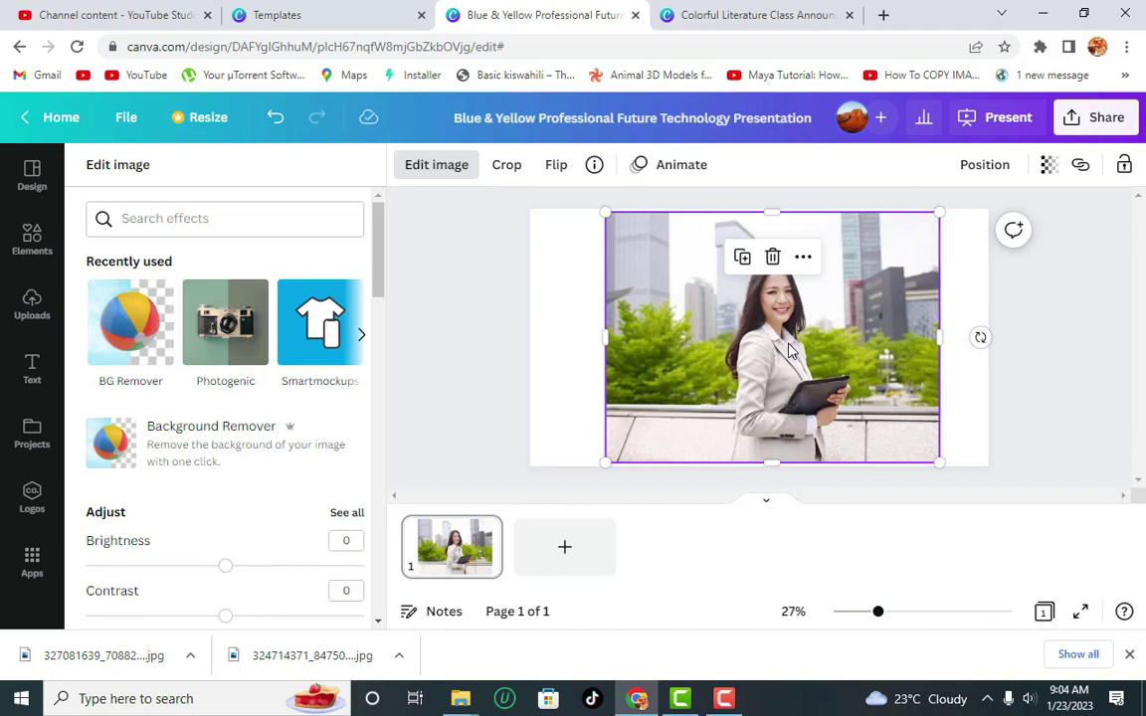
Set the photo's brightness to -13, contrast to 5 and saturation to -12
{"action": "left_click_drag", "start_coordinate": [378, 267], "coordinate": [378, 319]}
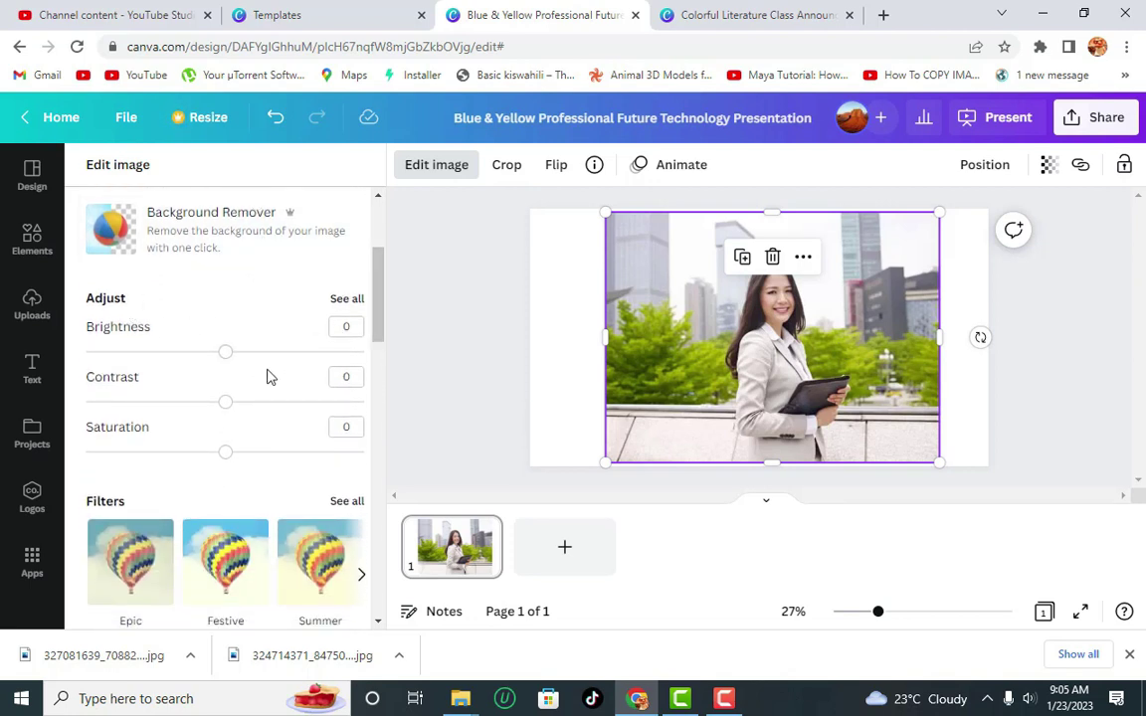
{"action": "left_click_drag", "start_coordinate": [226, 354], "coordinate": [208, 358]}
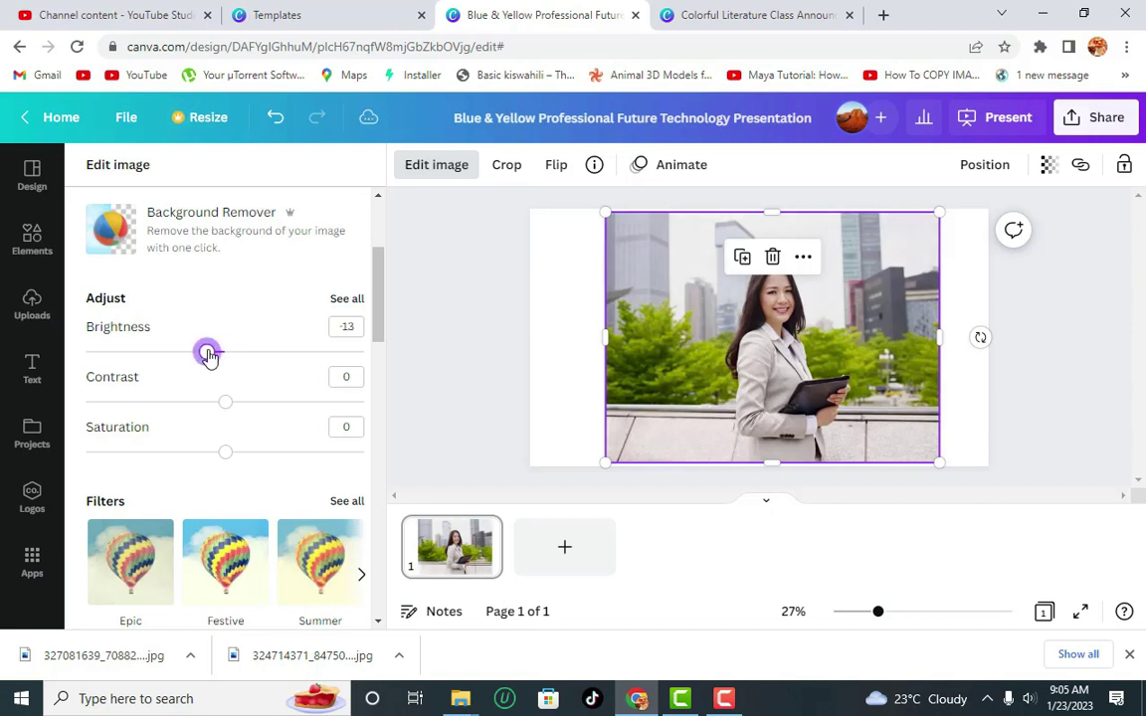
{"action": "left_click_drag", "start_coordinate": [226, 403], "coordinate": [231, 402]}
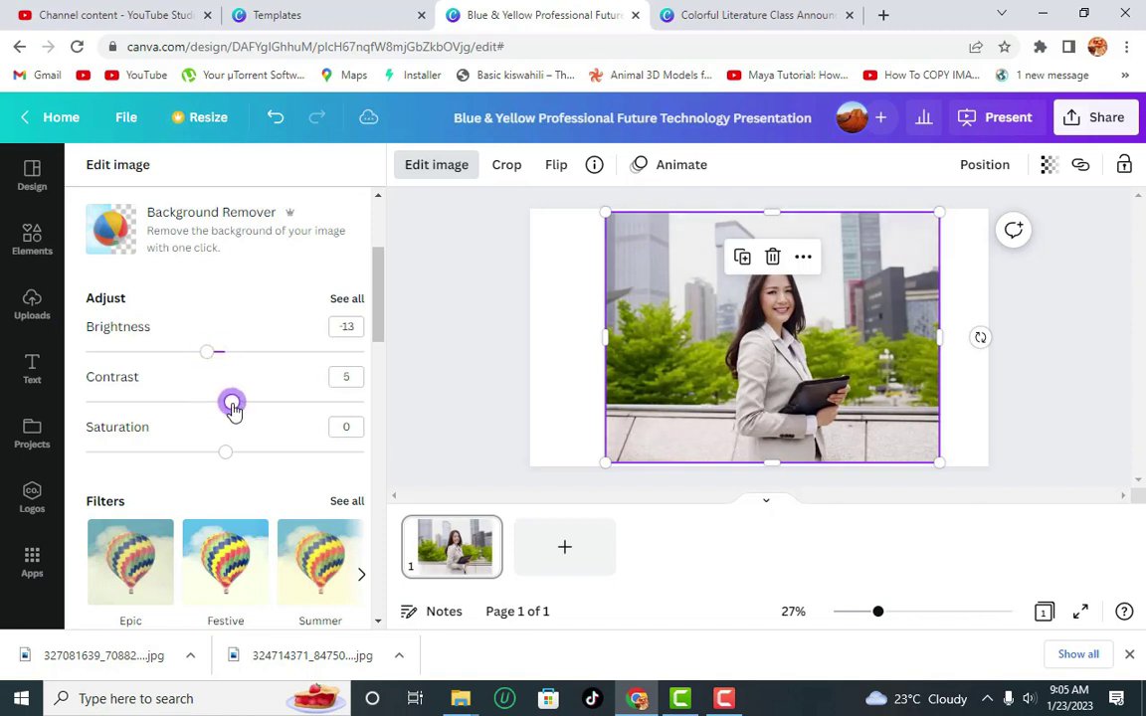
{"action": "left_click_drag", "start_coordinate": [225, 453], "coordinate": [209, 455]}
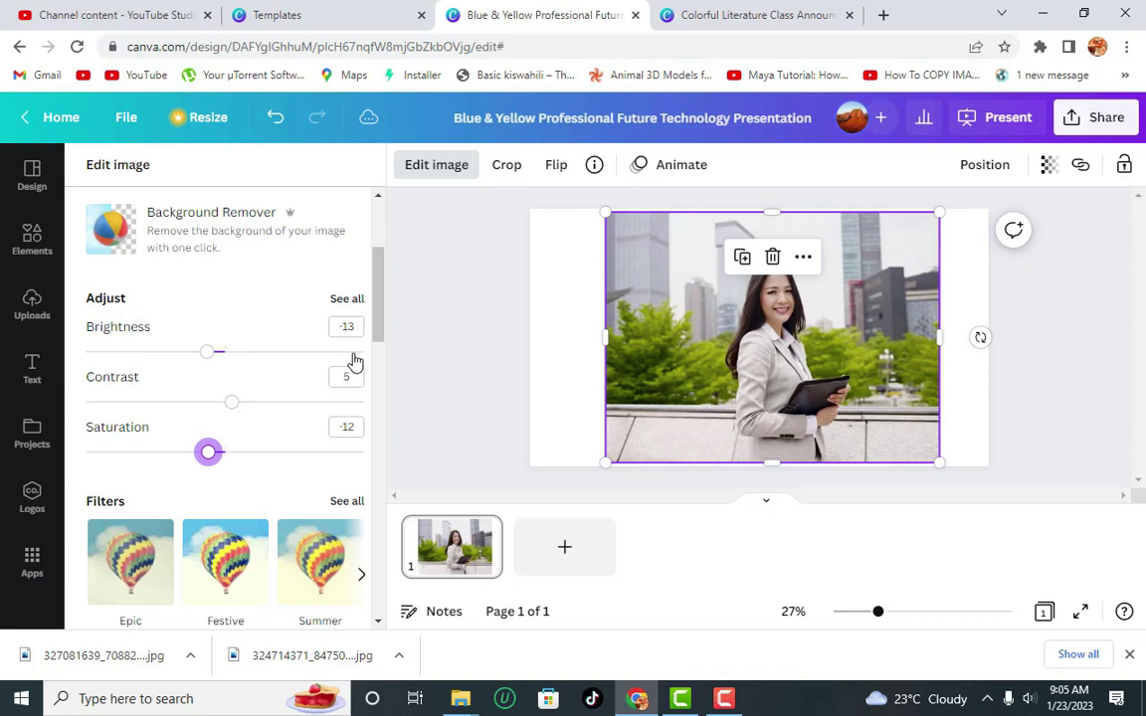
{"action": "mouse_move", "coordinate": [379, 334]}
{"action": "left_mouse_down"}
{"action": "mouse_move", "coordinate": [381, 409]}
{"action": "mouse_move", "coordinate": [381, 354]}
{"action": "left_mouse_up"}
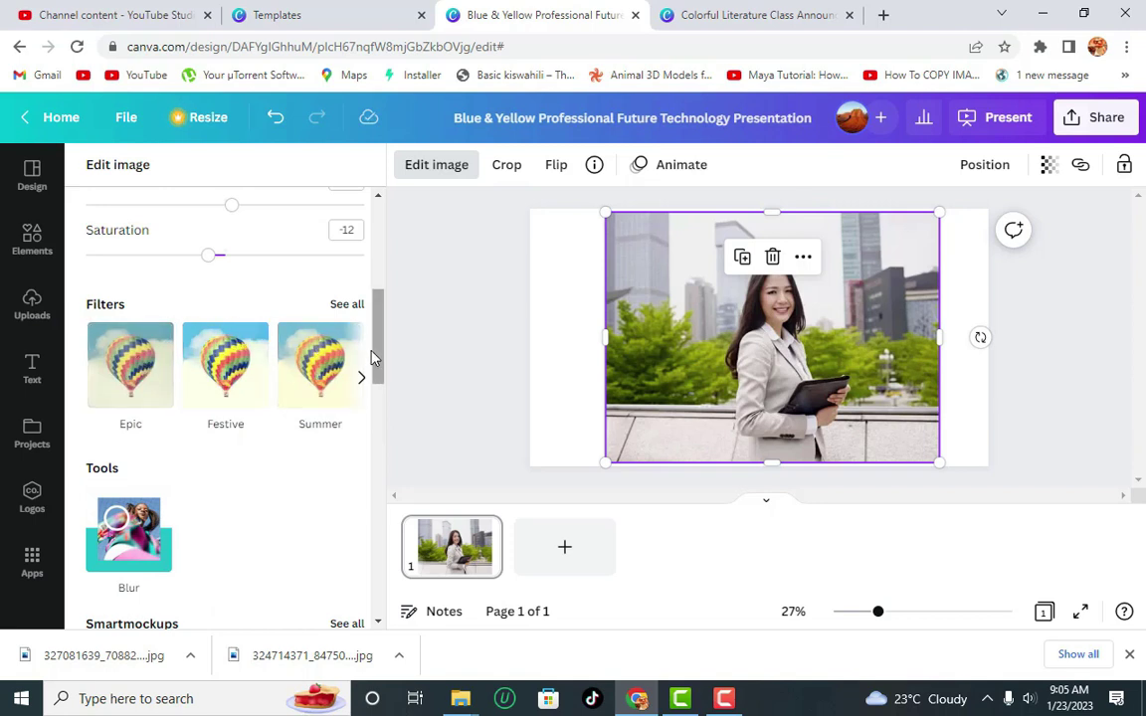
{"action": "mouse_move", "coordinate": [376, 355]}
{"action": "left_mouse_down"}
{"action": "mouse_move", "coordinate": [381, 460]}
{"action": "mouse_move", "coordinate": [383, 362]}
{"action": "left_mouse_up"}
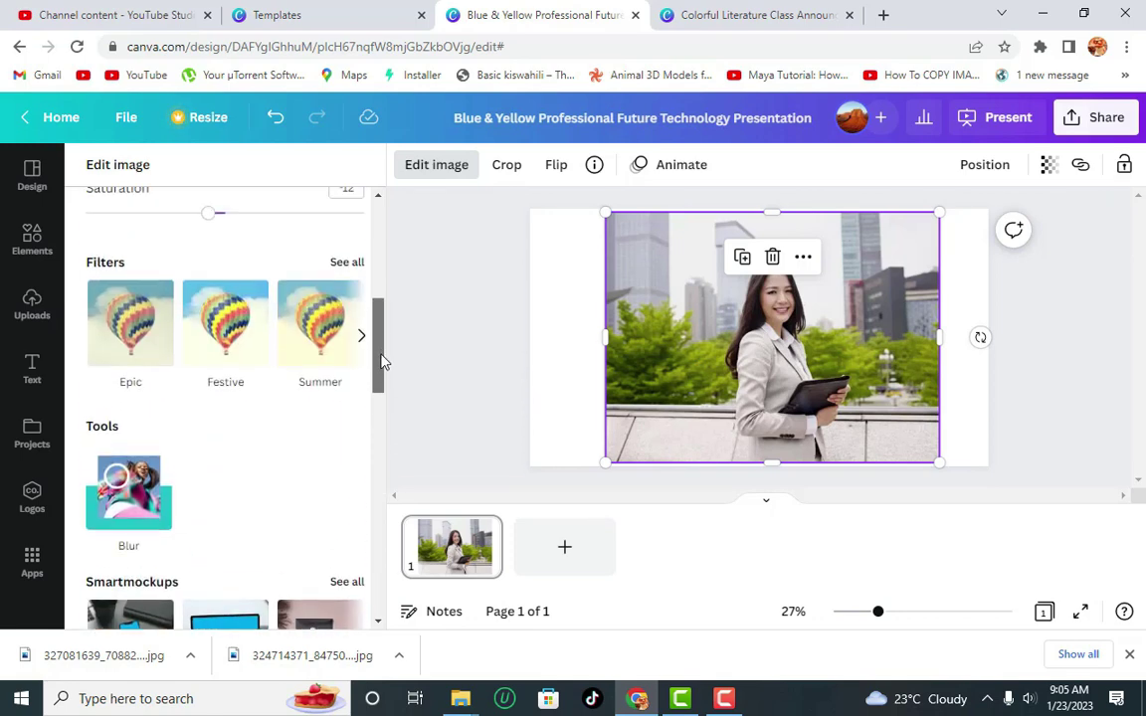
Try the Blur tool without applying it, then drain the photo's saturation to -88
{"action": "left_click", "coordinate": [111, 481]}
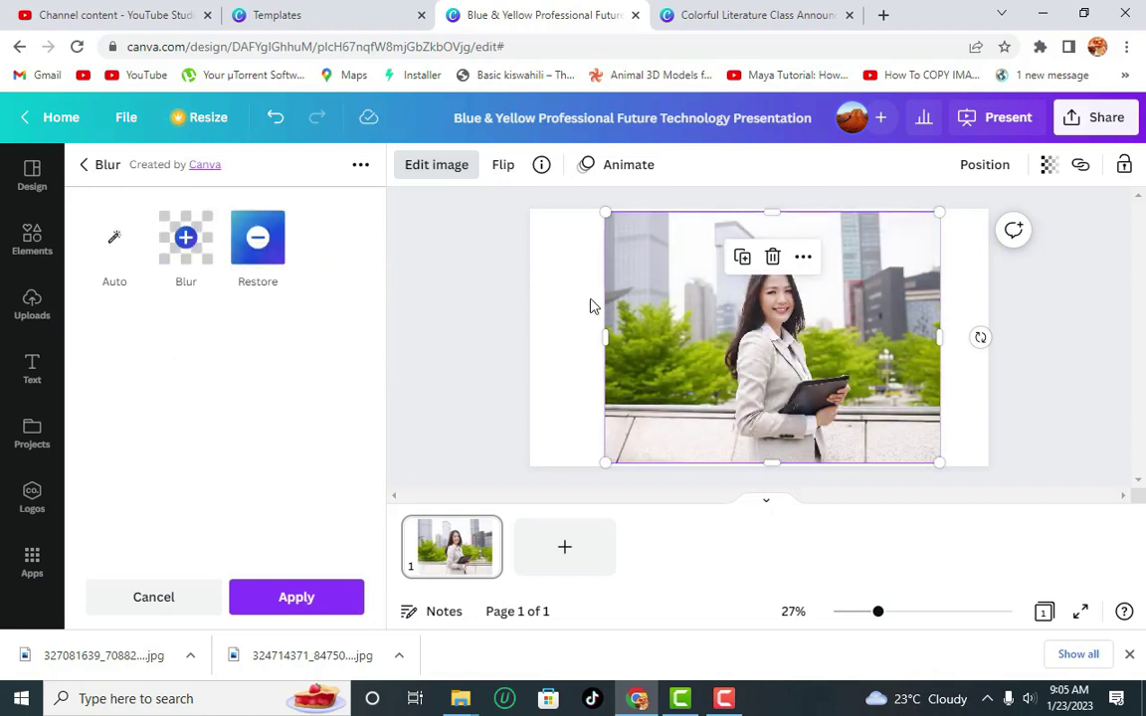
{"action": "left_click", "coordinate": [298, 595]}
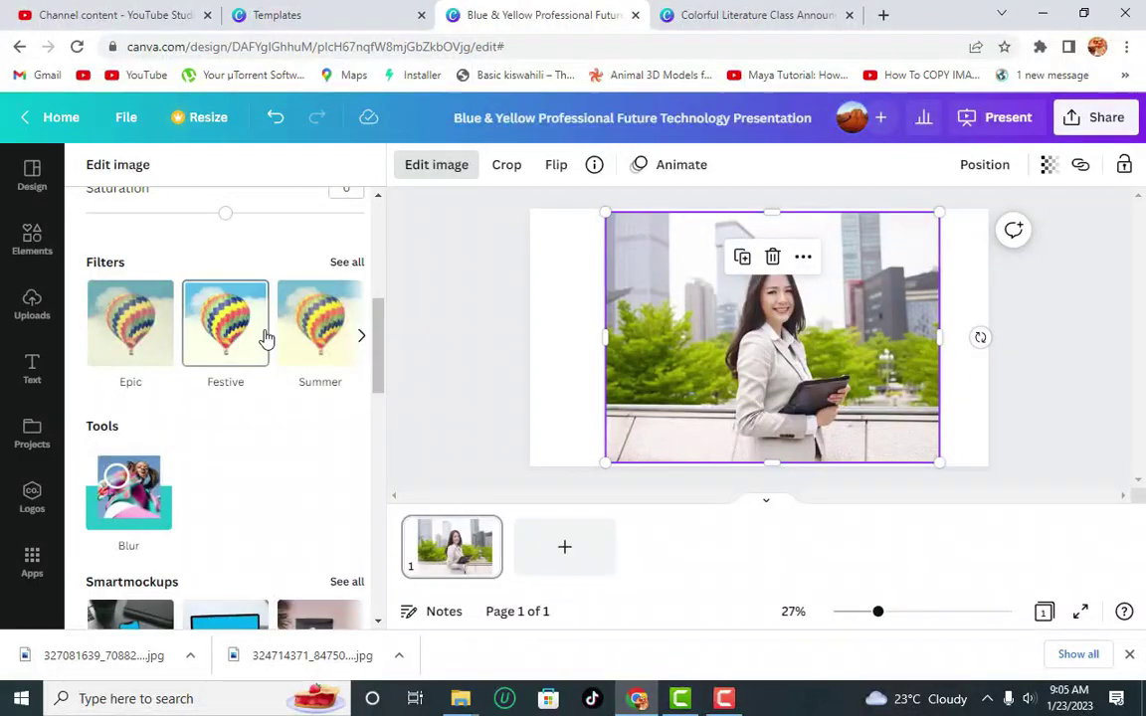
{"action": "left_click_drag", "start_coordinate": [379, 350], "coordinate": [376, 293]}
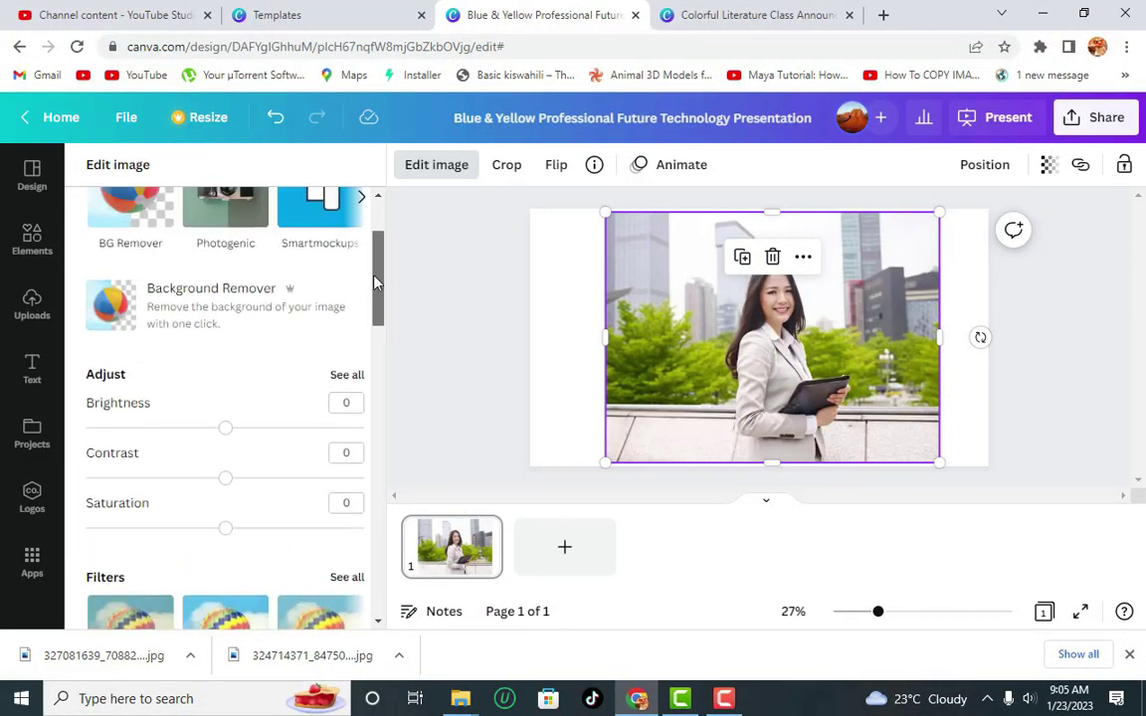
{"action": "left_click_drag", "start_coordinate": [225, 477], "coordinate": [272, 534]}
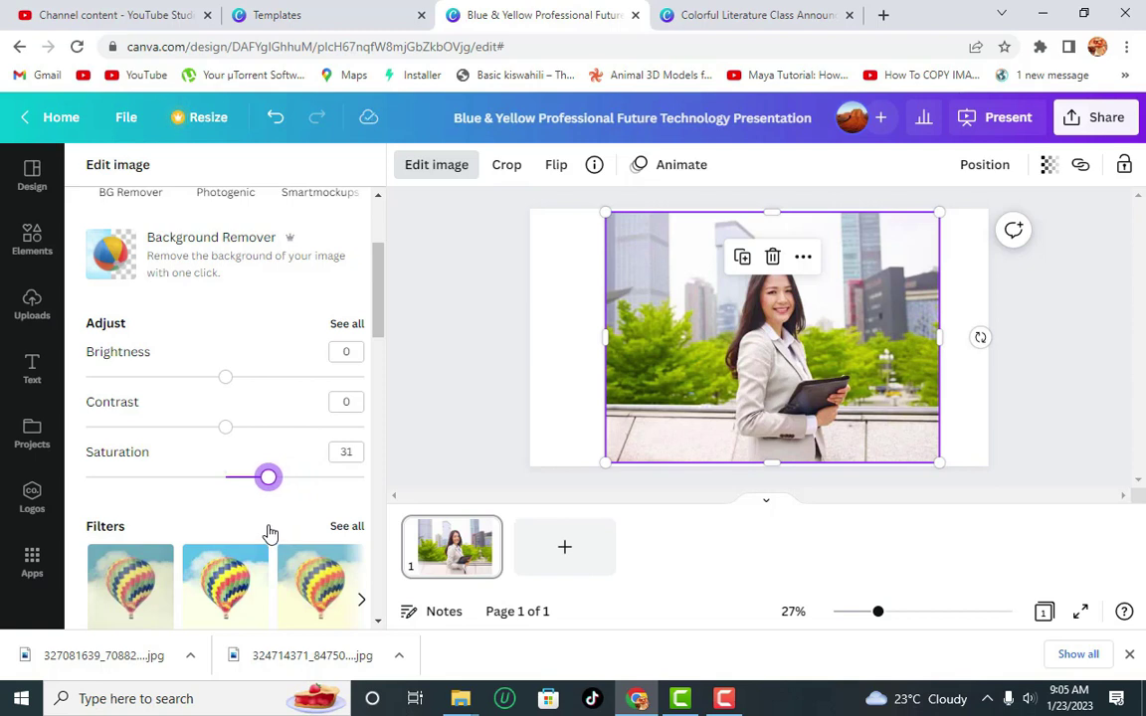
{"action": "left_click_drag", "start_coordinate": [269, 535], "coordinate": [105, 497]}
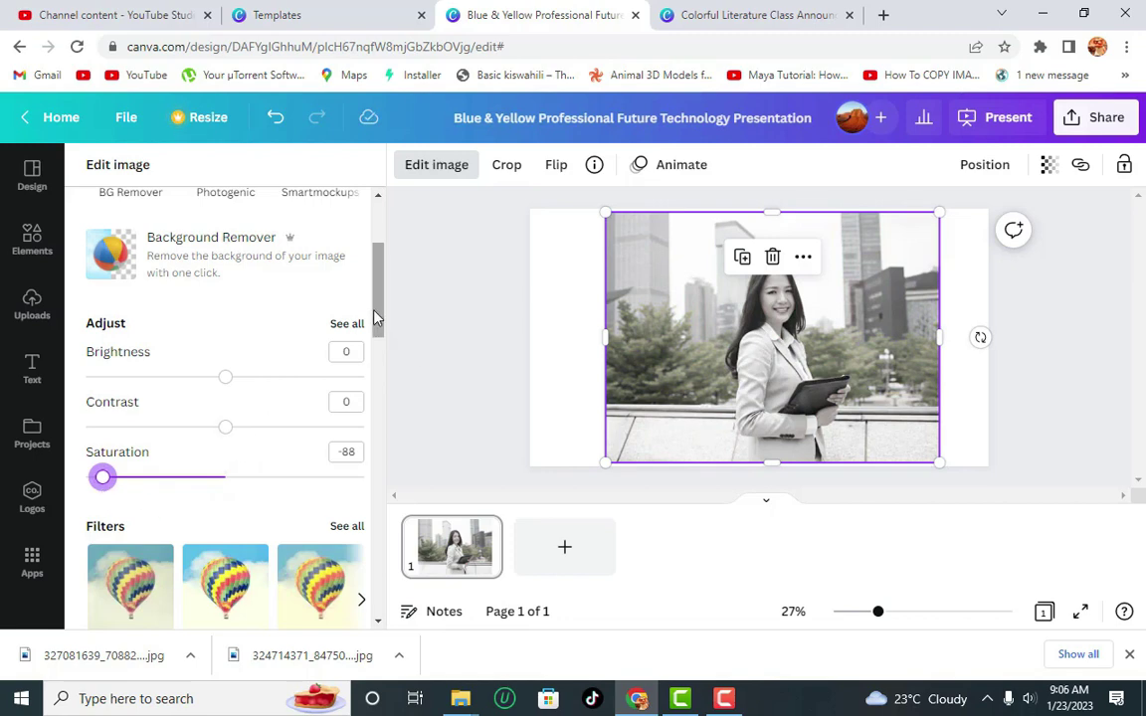
{"action": "left_click_drag", "start_coordinate": [376, 317], "coordinate": [386, 514]}
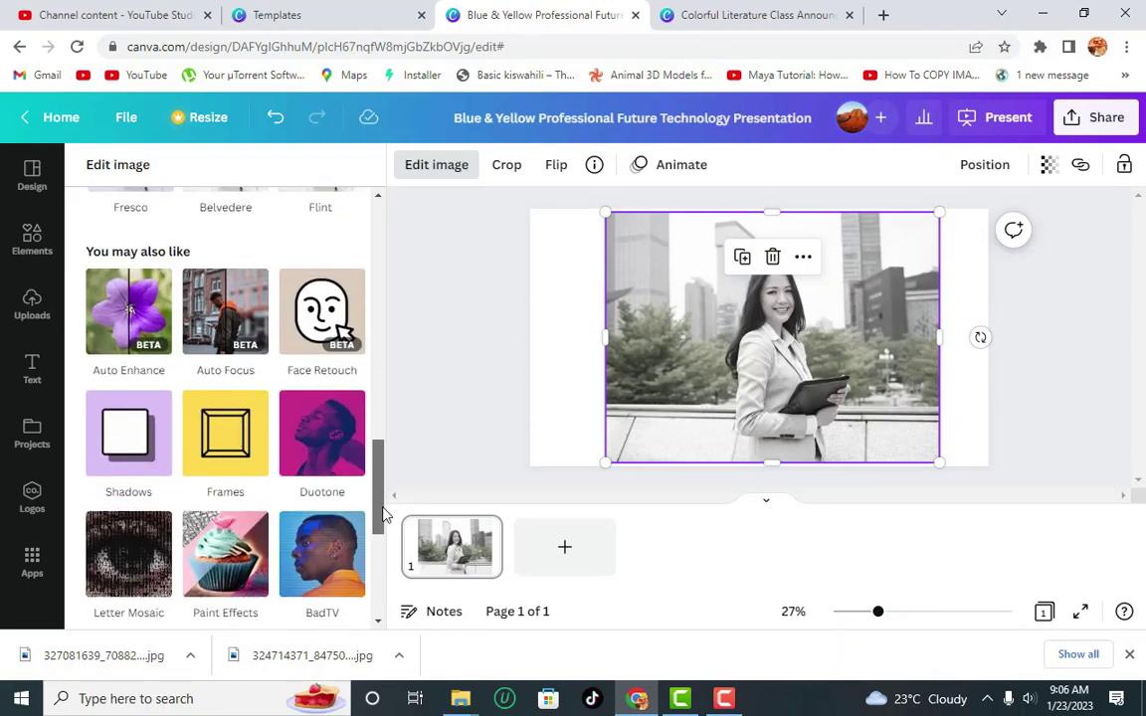
Connect the Shadows app, making its Glow, Drop and Angle presets available
{"action": "left_click", "coordinate": [122, 445]}
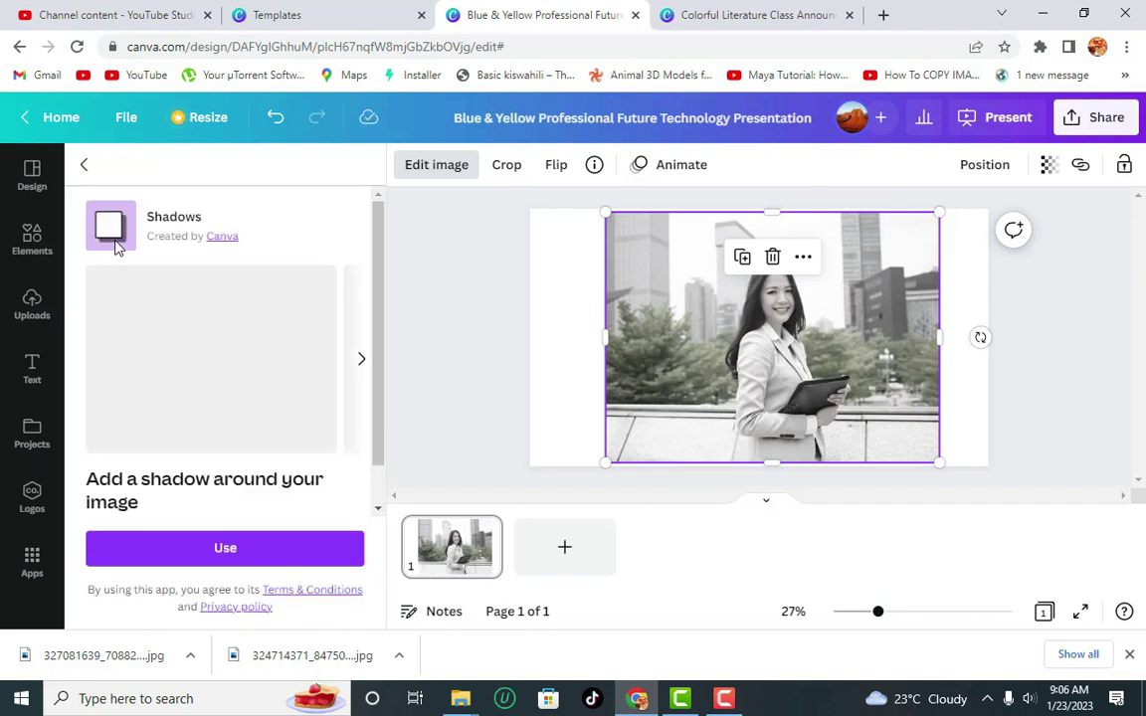
{"action": "left_click", "coordinate": [188, 547]}
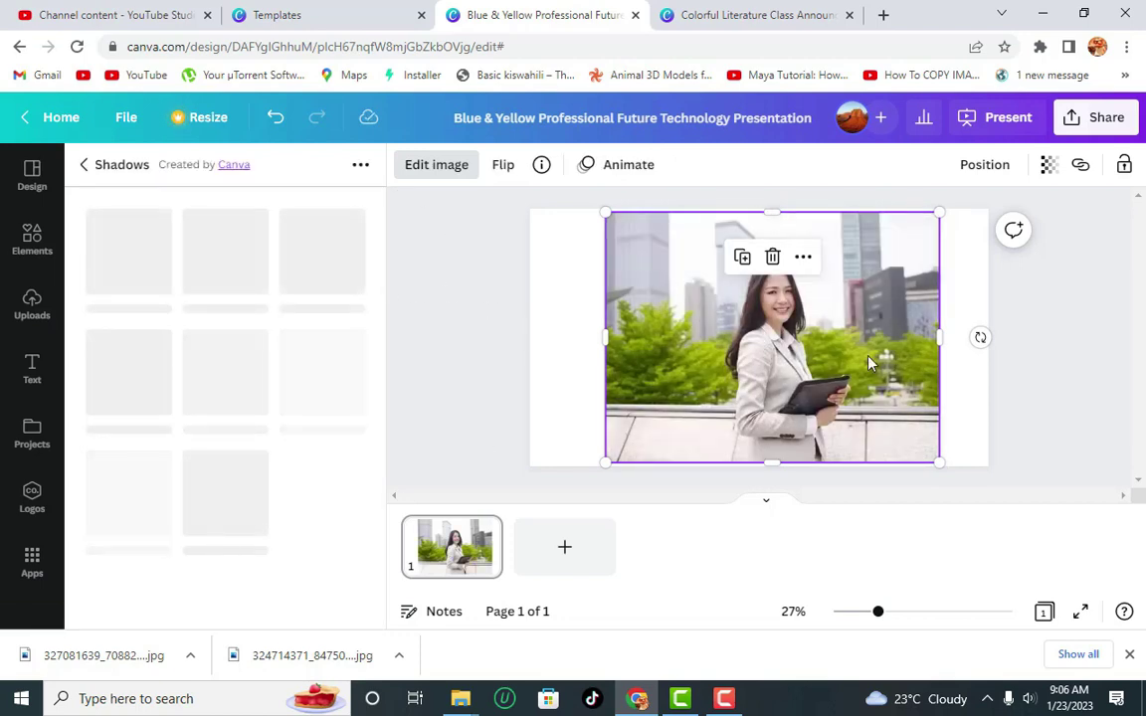
{"action": "left_click", "coordinate": [87, 164]}
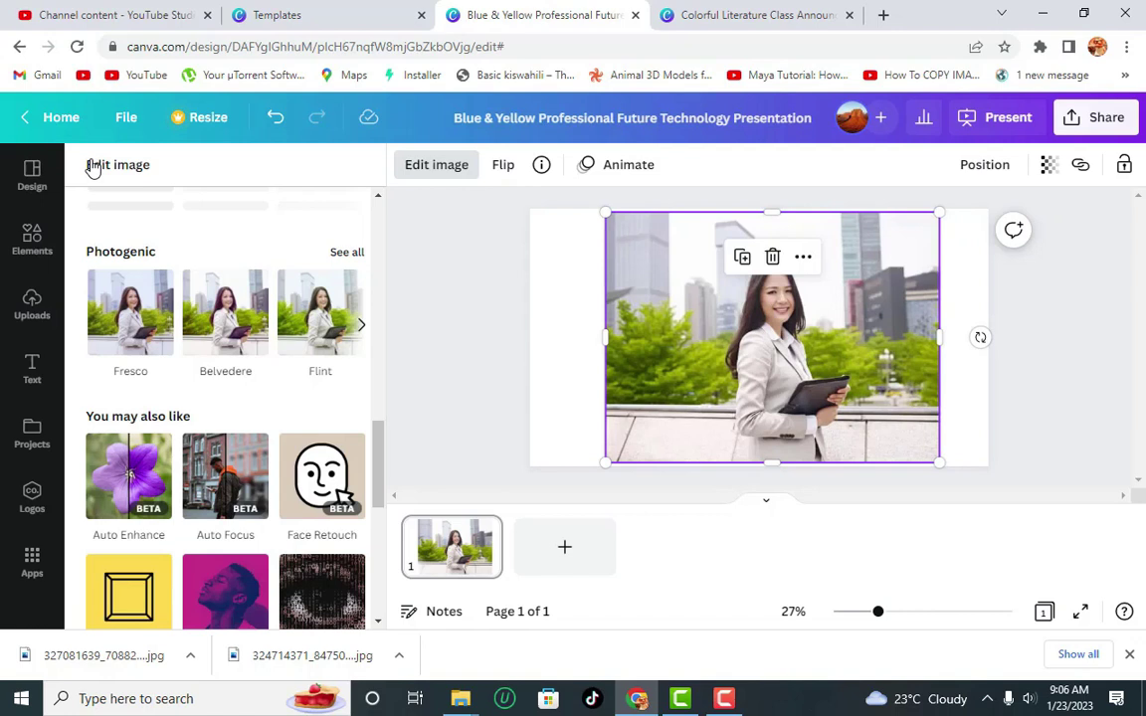
{"action": "left_click_drag", "start_coordinate": [376, 461], "coordinate": [382, 442]}
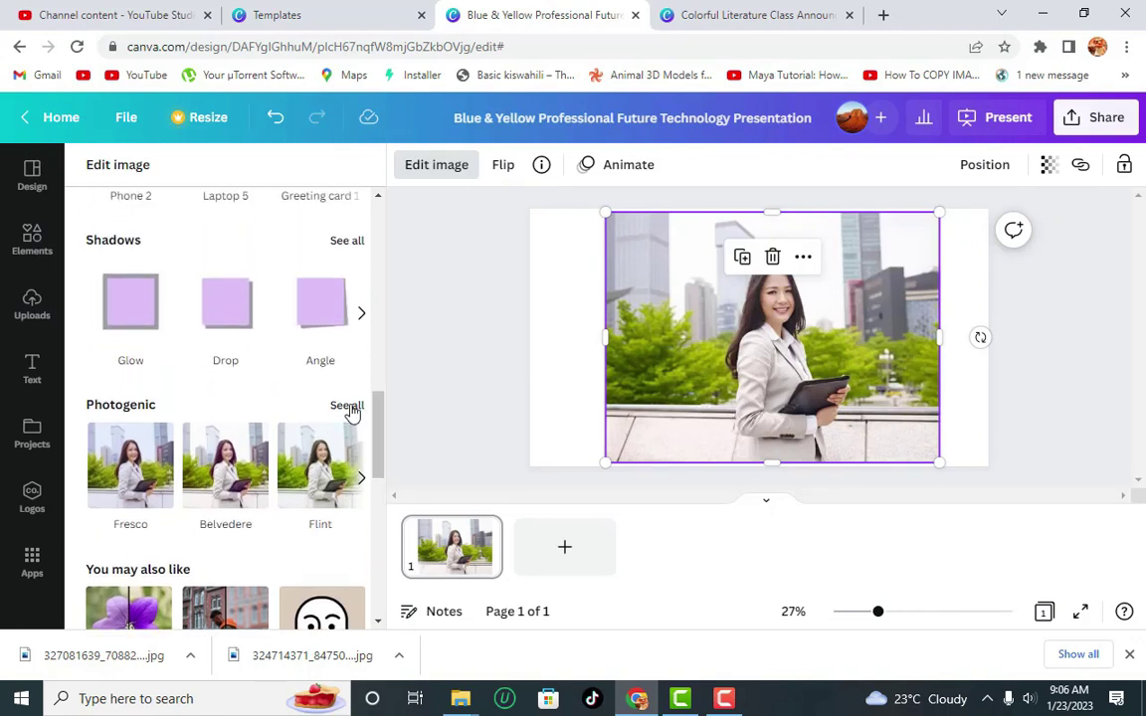
Apply the Photogenic Flint filter to the photo at 0.32 intensity
{"action": "left_click", "coordinate": [348, 407]}
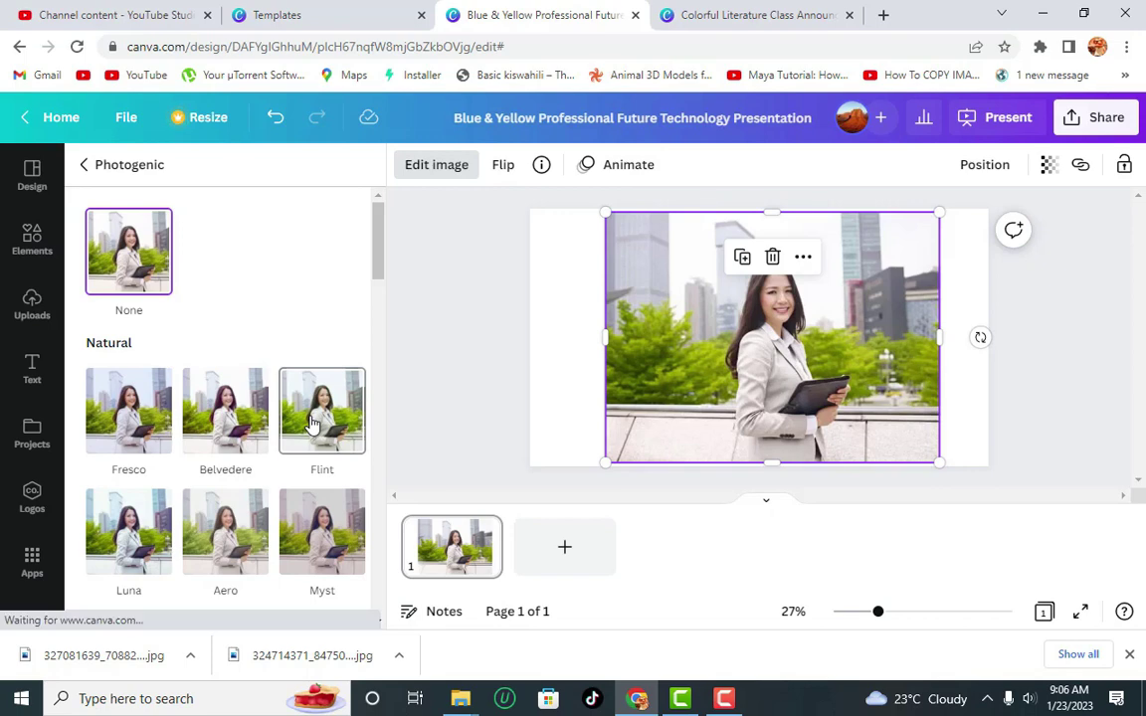
{"action": "left_click", "coordinate": [311, 423]}
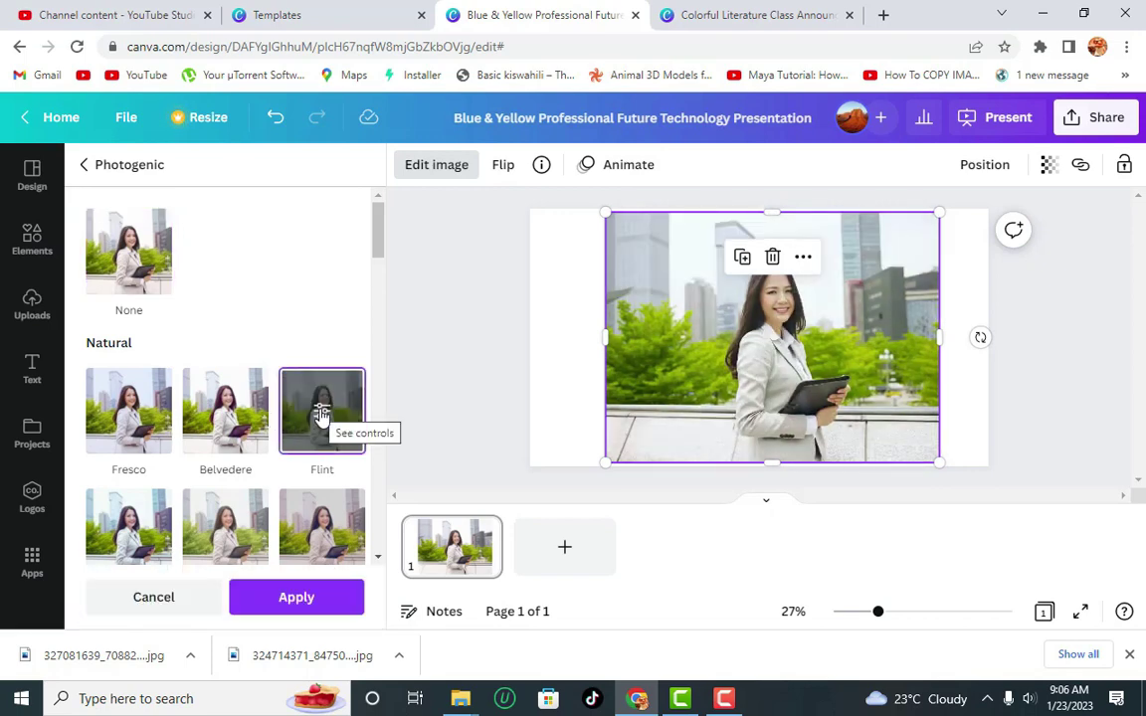
{"action": "left_click", "coordinate": [321, 415]}
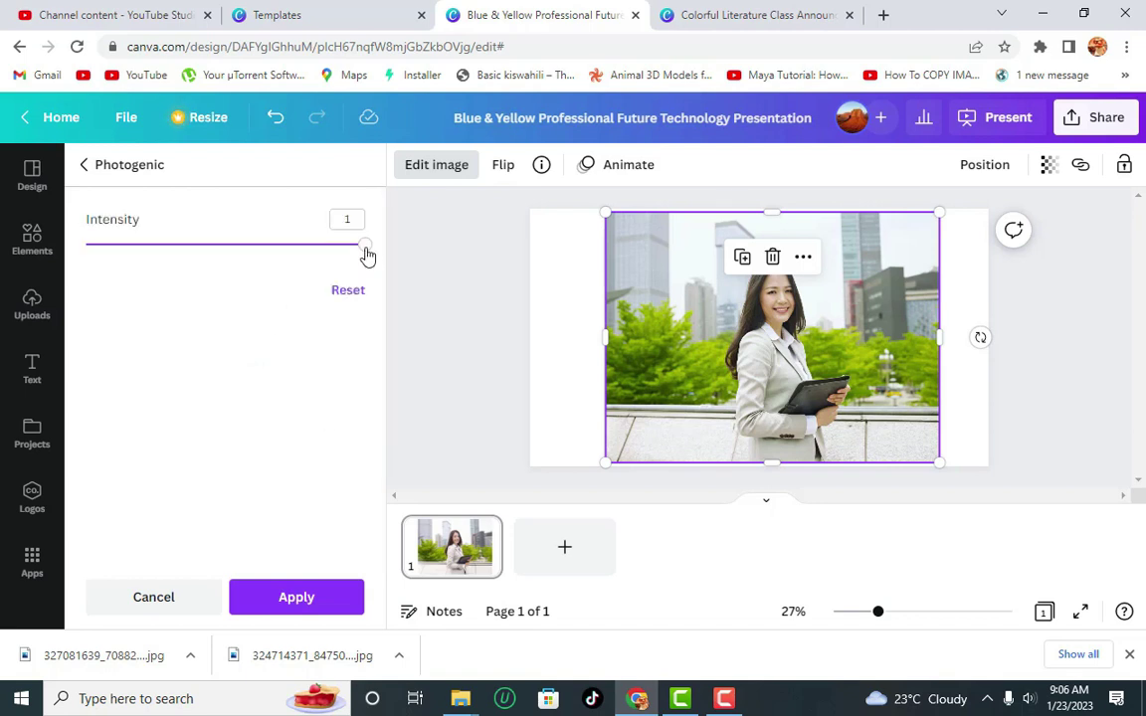
{"action": "left_click_drag", "start_coordinate": [365, 244], "coordinate": [178, 290]}
{"action": "left_click", "coordinate": [230, 245]}
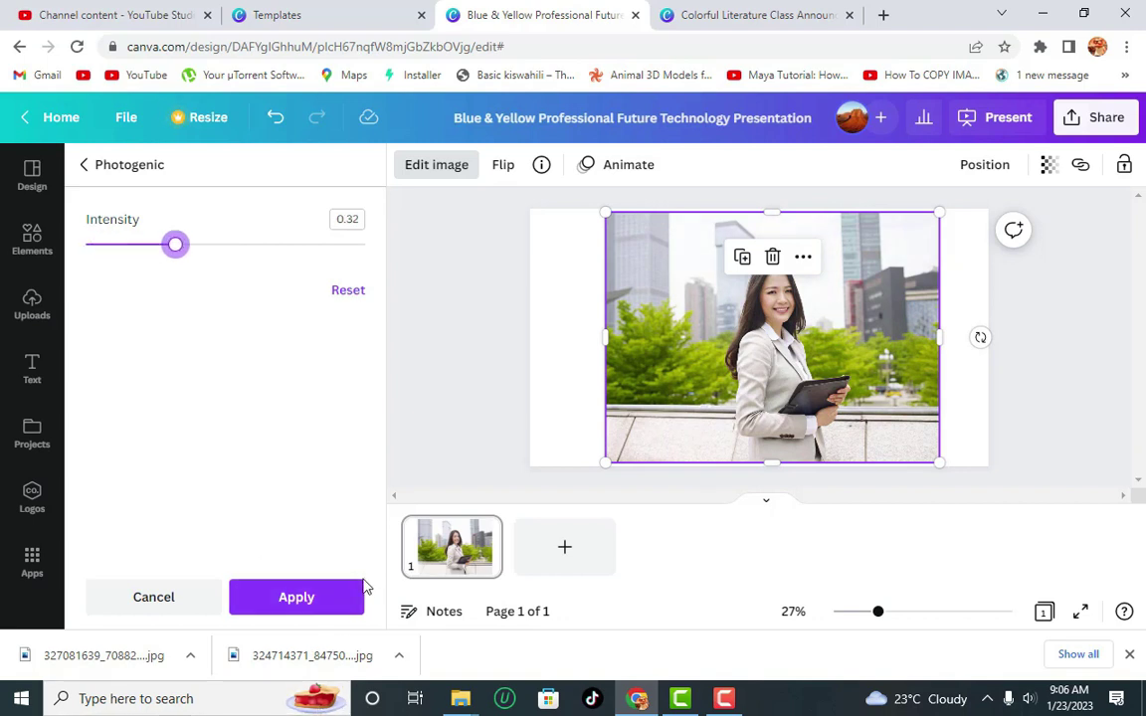
{"action": "left_click", "coordinate": [316, 605]}
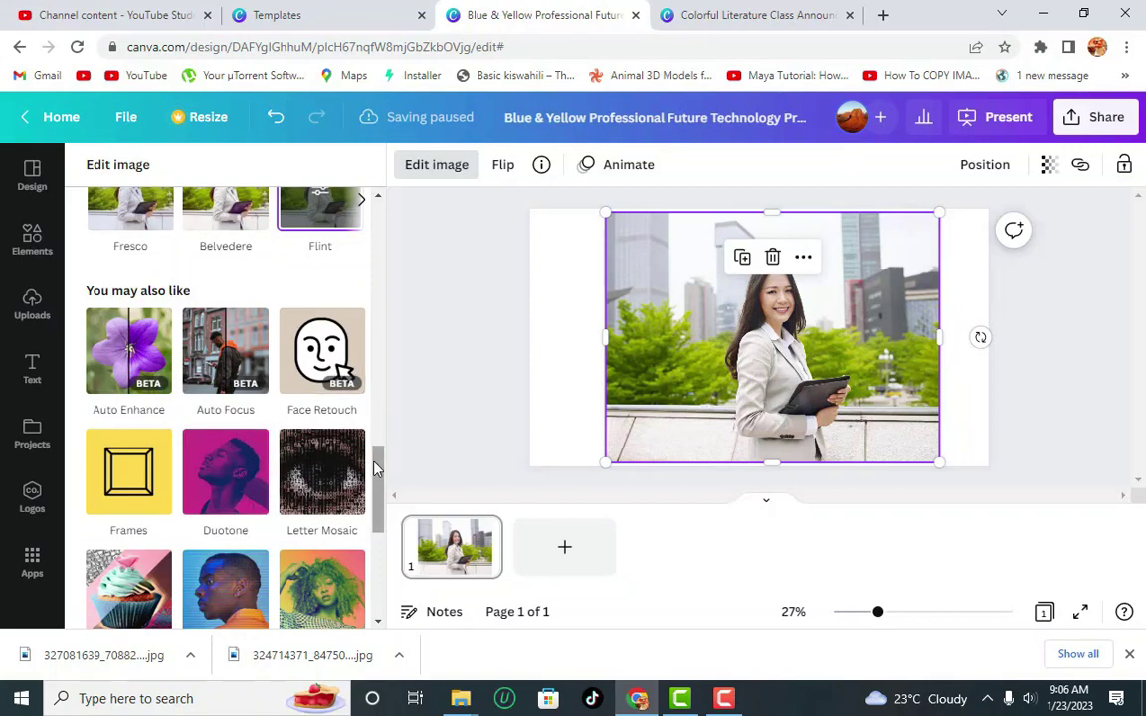
{"action": "scroll", "coordinate": [339, 418], "scroll_direction": "up", "scroll_amount": 10}
{"action": "left_click_drag", "start_coordinate": [378, 371], "coordinate": [378, 229]}
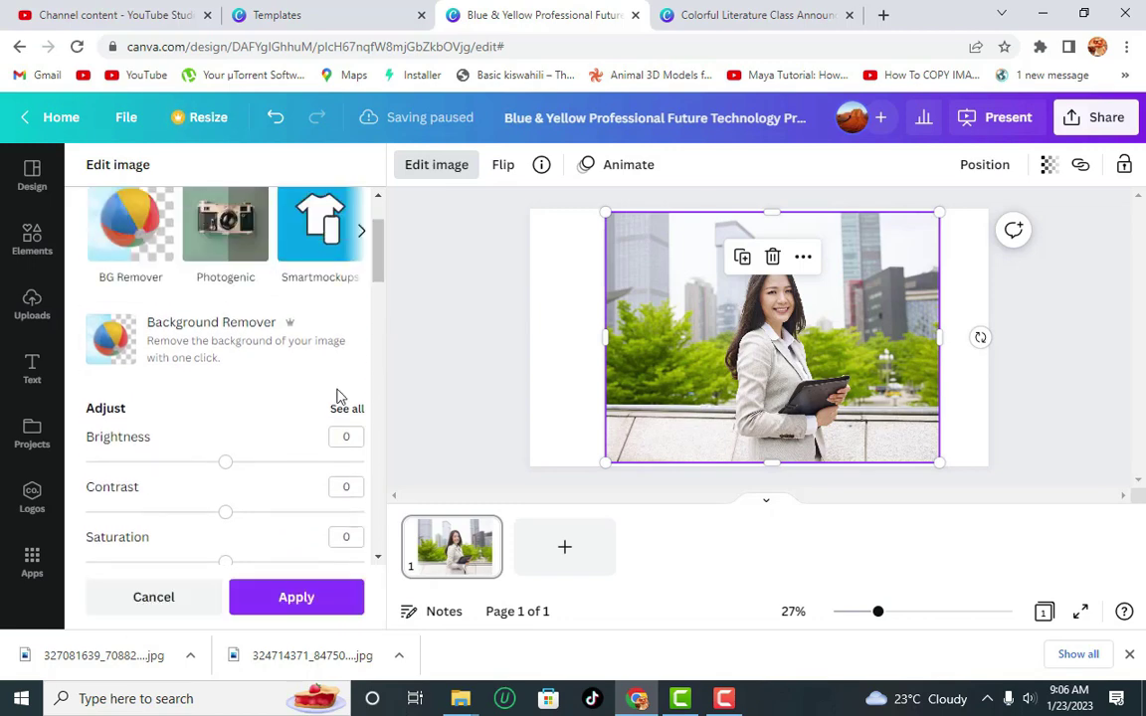
{"action": "scroll", "coordinate": [348, 409], "scroll_direction": "down", "scroll_amount": 10}
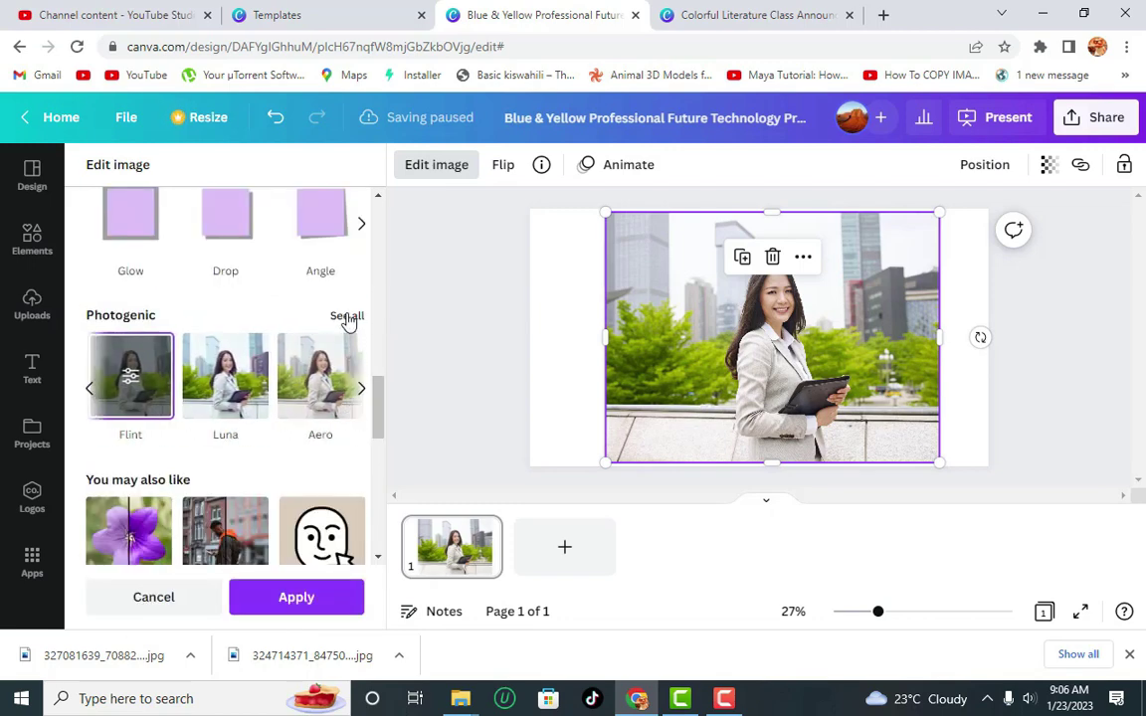
Show the full list of Adjust sliders and test Tint, leaving it at 0
{"action": "left_click_drag", "start_coordinate": [376, 405], "coordinate": [373, 240]}
{"action": "left_click", "coordinate": [347, 228]}
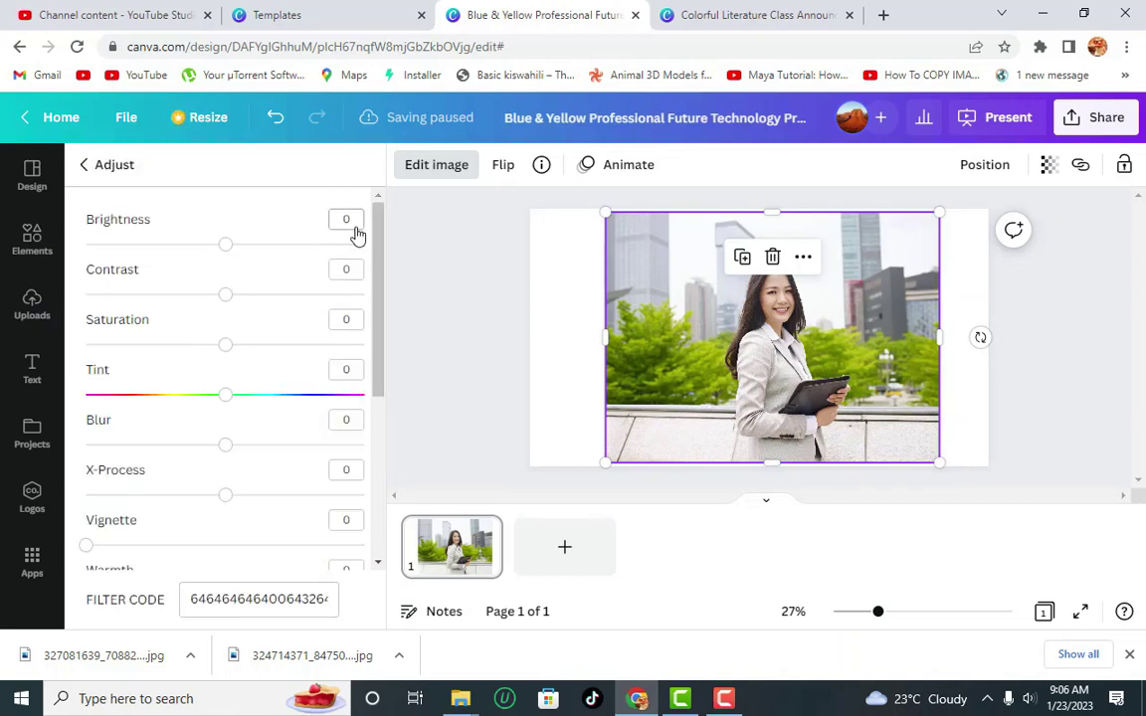
{"action": "left_click_drag", "start_coordinate": [379, 340], "coordinate": [366, 299]}
{"action": "left_click_drag", "start_coordinate": [225, 295], "coordinate": [230, 327]}
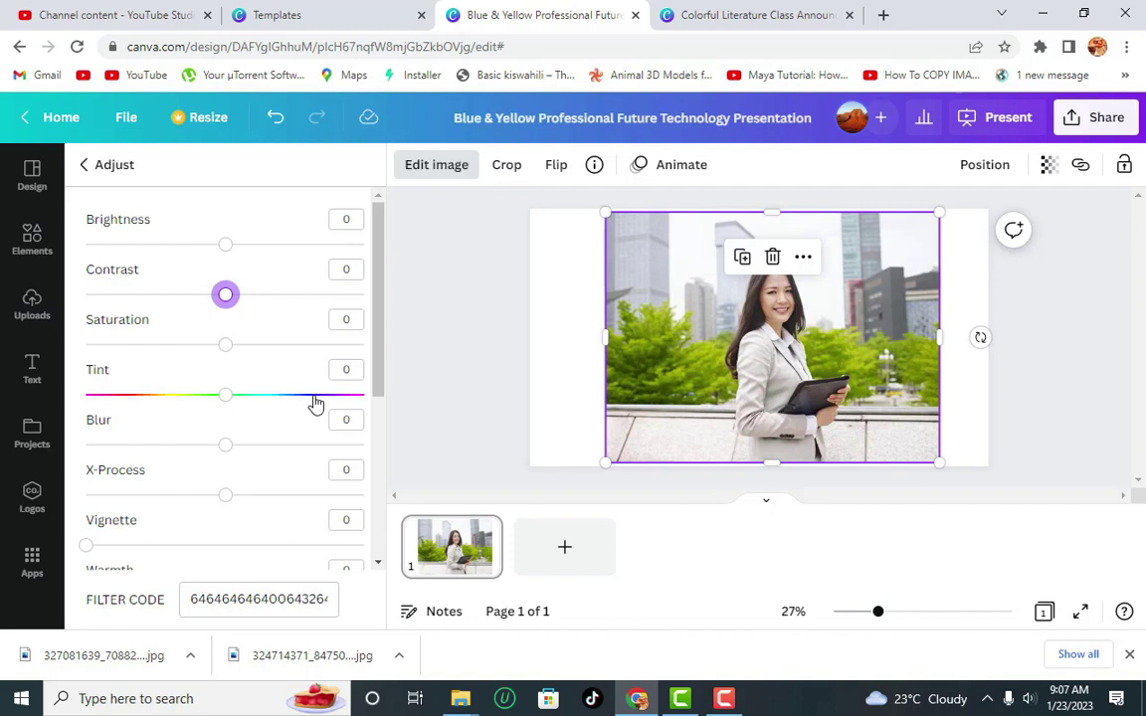
{"action": "left_click", "coordinate": [226, 396]}
{"action": "mouse_move", "coordinate": [227, 399]}
{"action": "left_mouse_down"}
{"action": "mouse_move", "coordinate": [218, 396]}
{"action": "mouse_move", "coordinate": [228, 400]}
{"action": "left_mouse_up"}
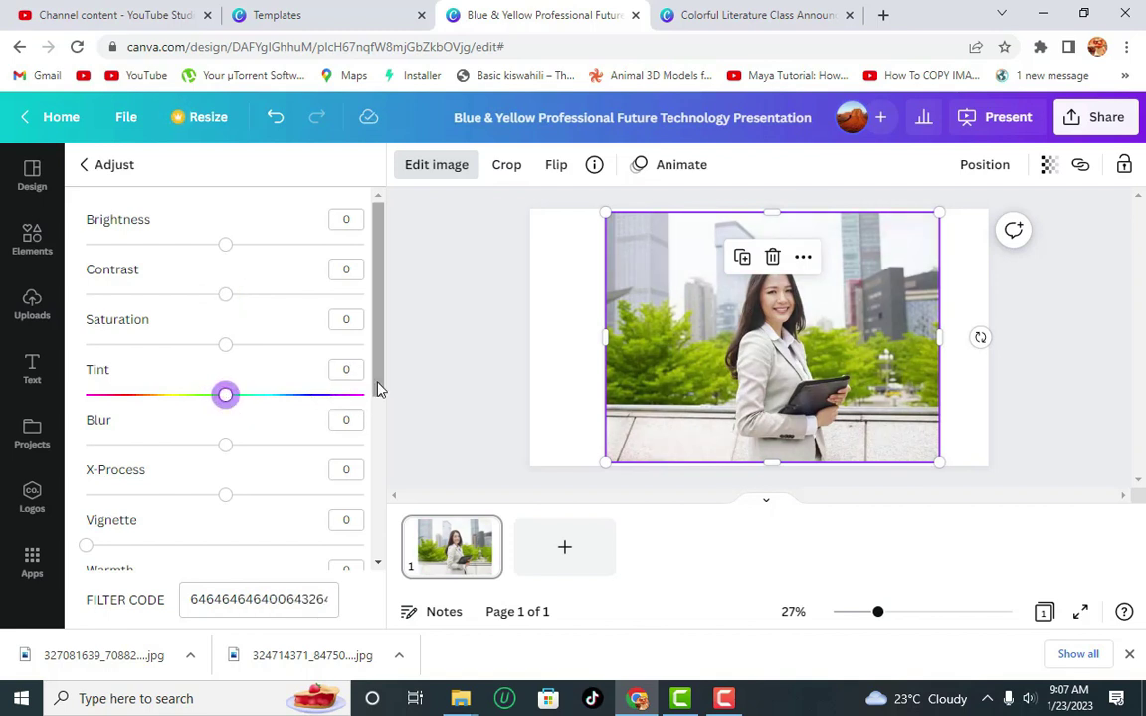
{"action": "left_click_drag", "start_coordinate": [378, 389], "coordinate": [382, 429]}
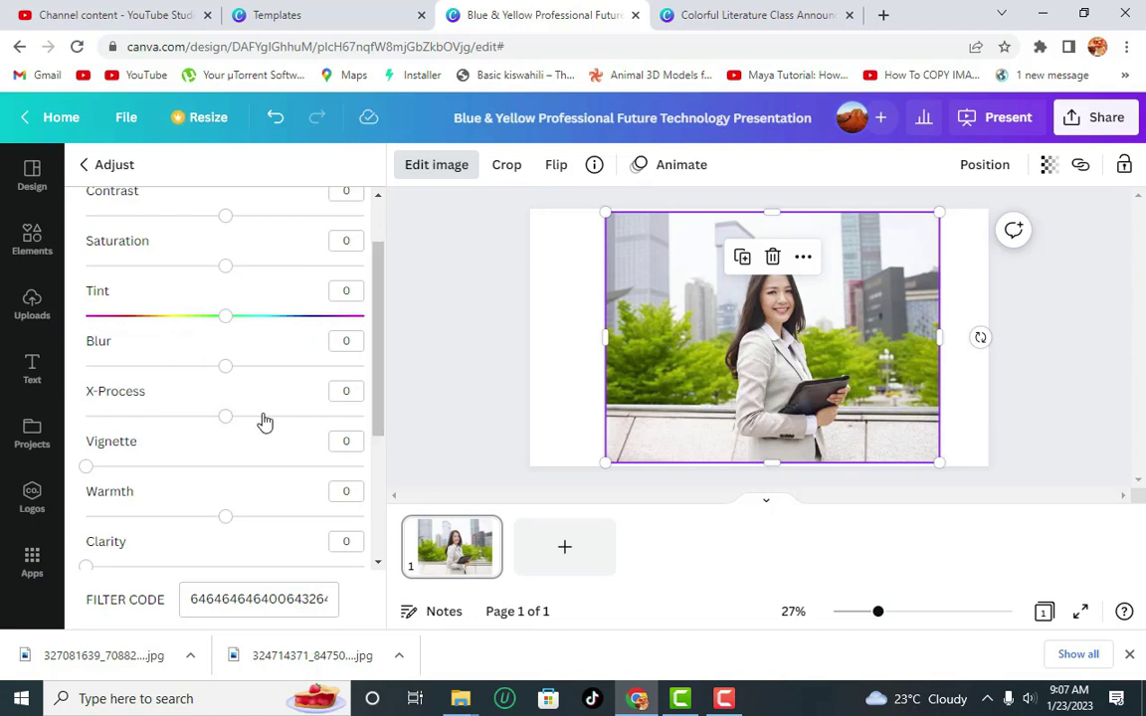
Set the photo's Blur -16, X-Process 7, Vignette 15, Warmth -9 and Clarity 4
{"action": "left_click_drag", "start_coordinate": [225, 366], "coordinate": [204, 369]}
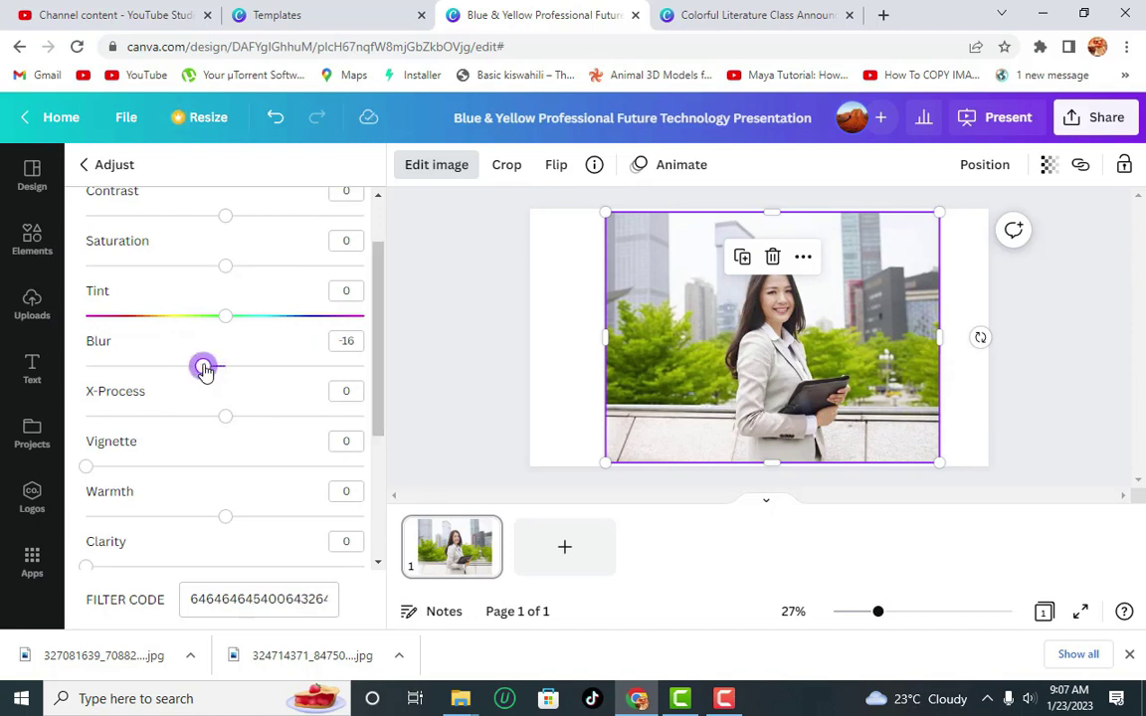
{"action": "left_click_drag", "start_coordinate": [226, 426], "coordinate": [236, 422]}
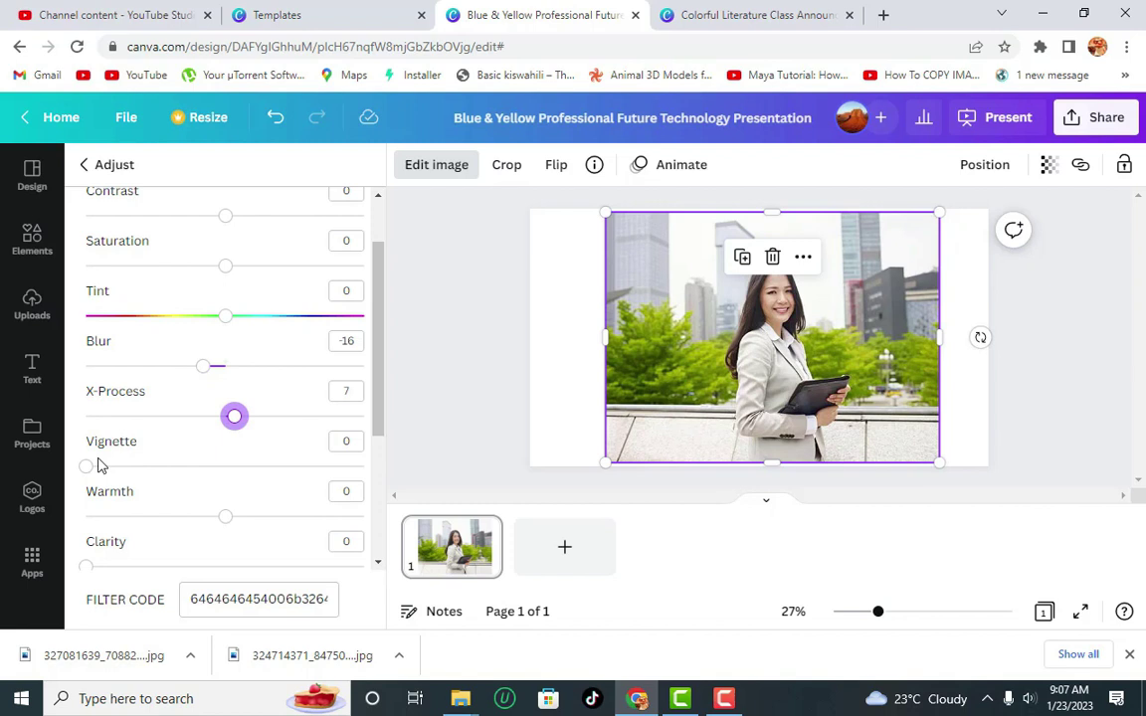
{"action": "left_click_drag", "start_coordinate": [85, 467], "coordinate": [128, 467]}
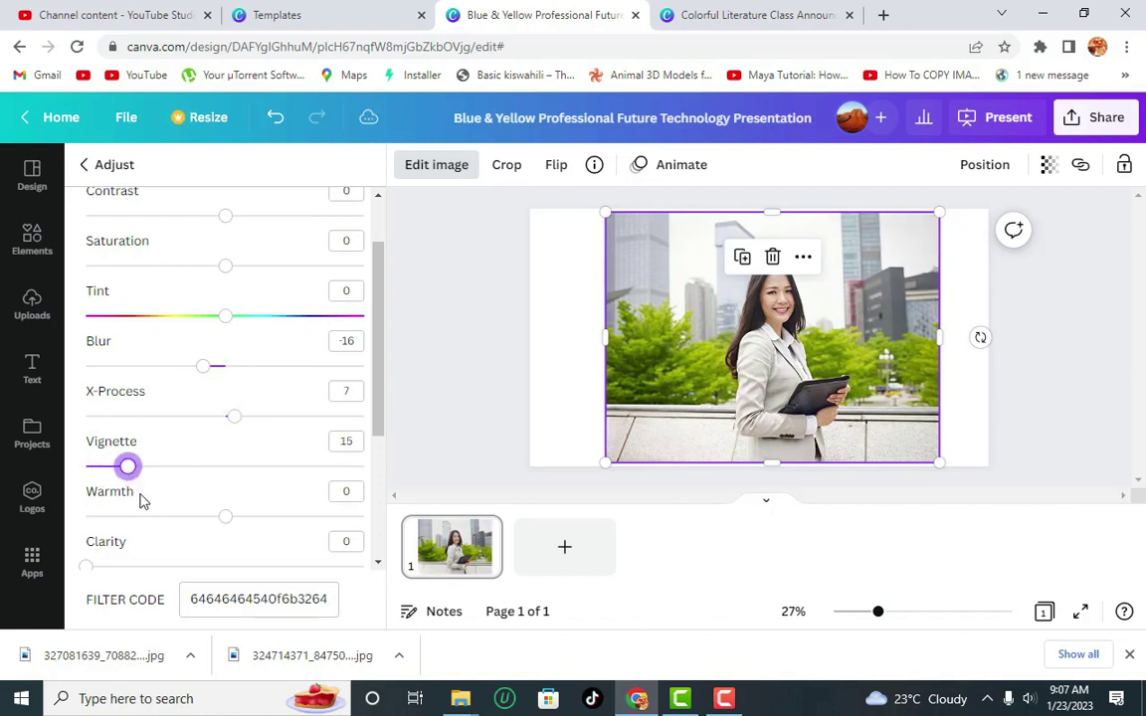
{"action": "left_click_drag", "start_coordinate": [224, 521], "coordinate": [214, 523]}
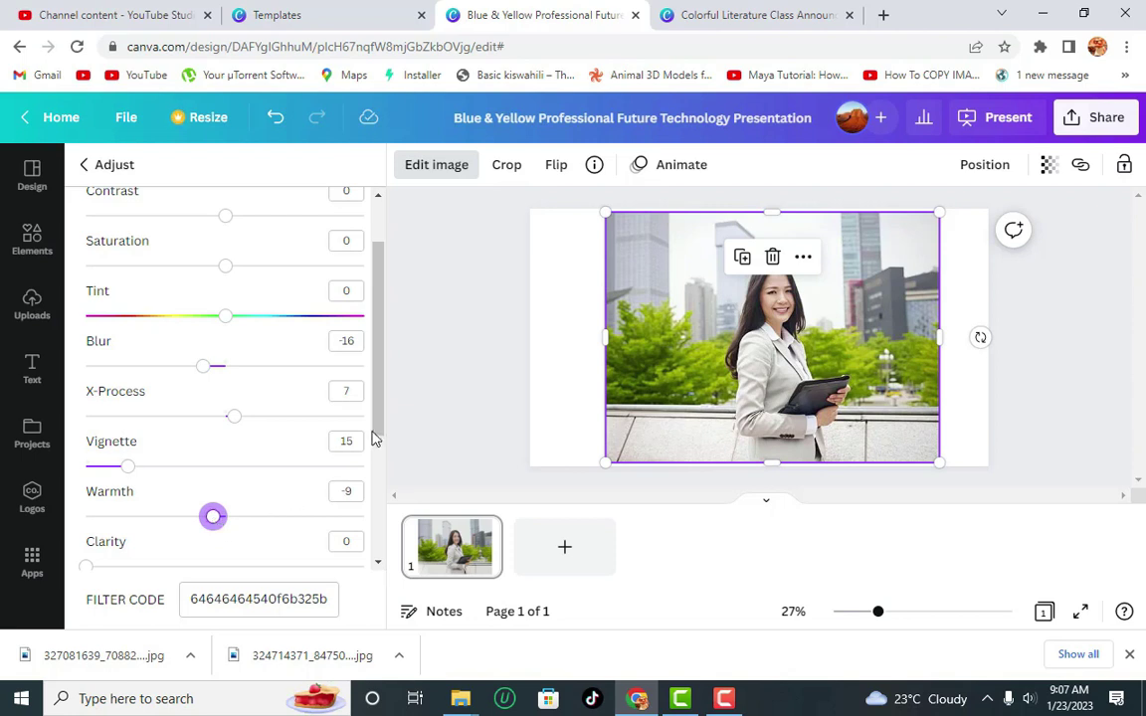
{"action": "left_click_drag", "start_coordinate": [376, 440], "coordinate": [376, 474]}
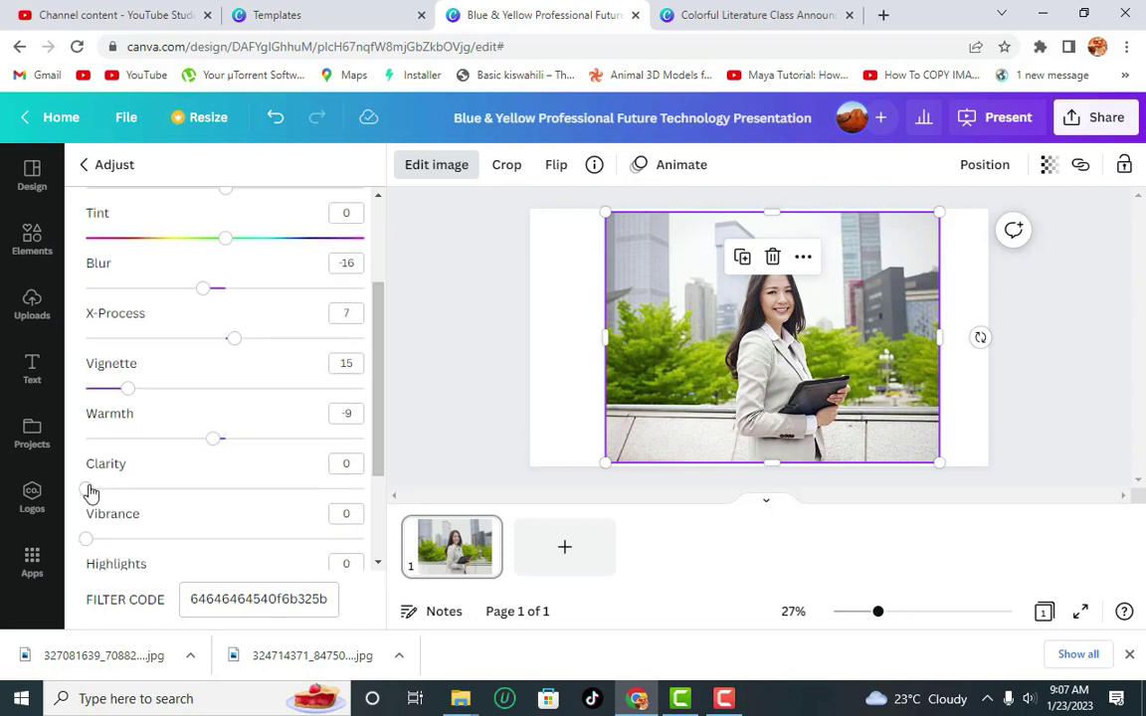
{"action": "left_click_drag", "start_coordinate": [87, 488], "coordinate": [97, 490]}
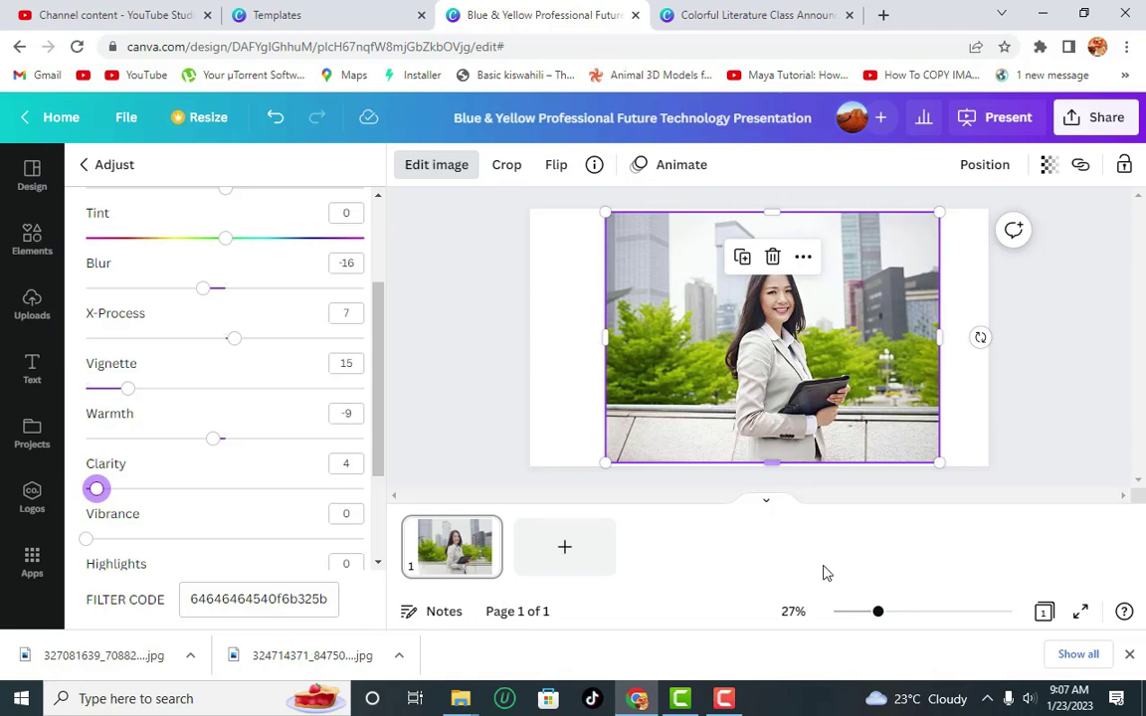
Zoom in on the photo and try stronger clarity, returning it to 0
{"action": "mouse_move", "coordinate": [892, 619]}
{"action": "left_mouse_down"}
{"action": "mouse_move", "coordinate": [913, 625]}
{"action": "mouse_move", "coordinate": [914, 612]}
{"action": "left_mouse_up"}
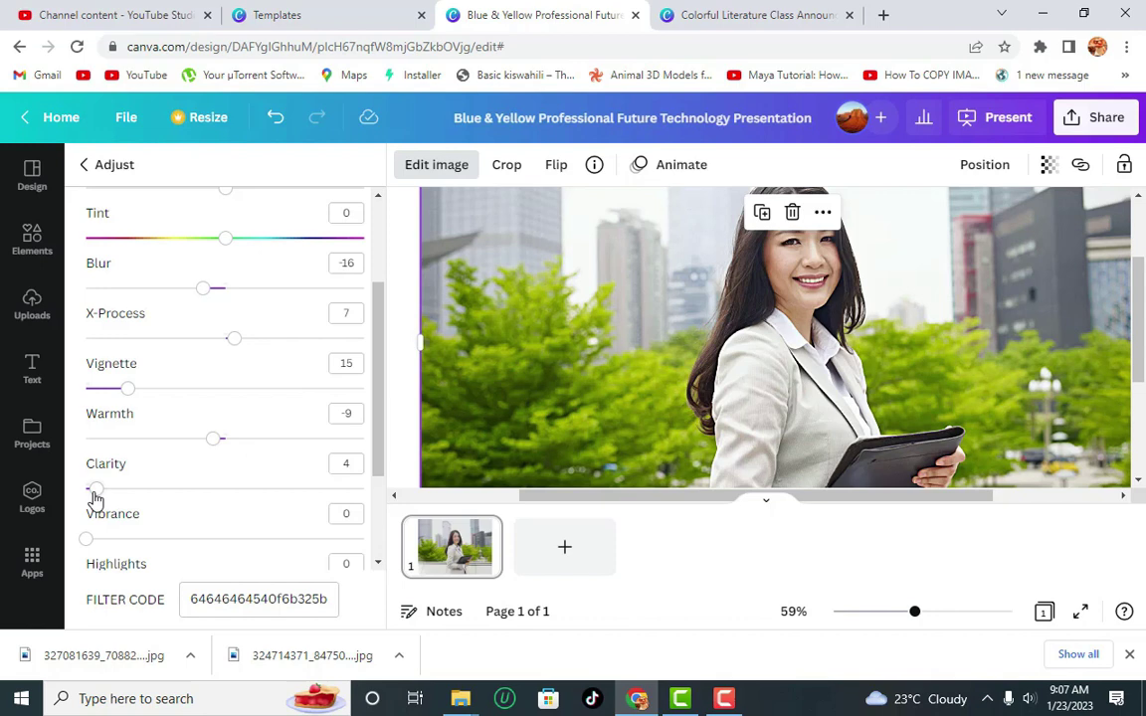
{"action": "left_click_drag", "start_coordinate": [94, 488], "coordinate": [99, 488]}
{"action": "left_click_drag", "start_coordinate": [166, 513], "coordinate": [34, 534]}
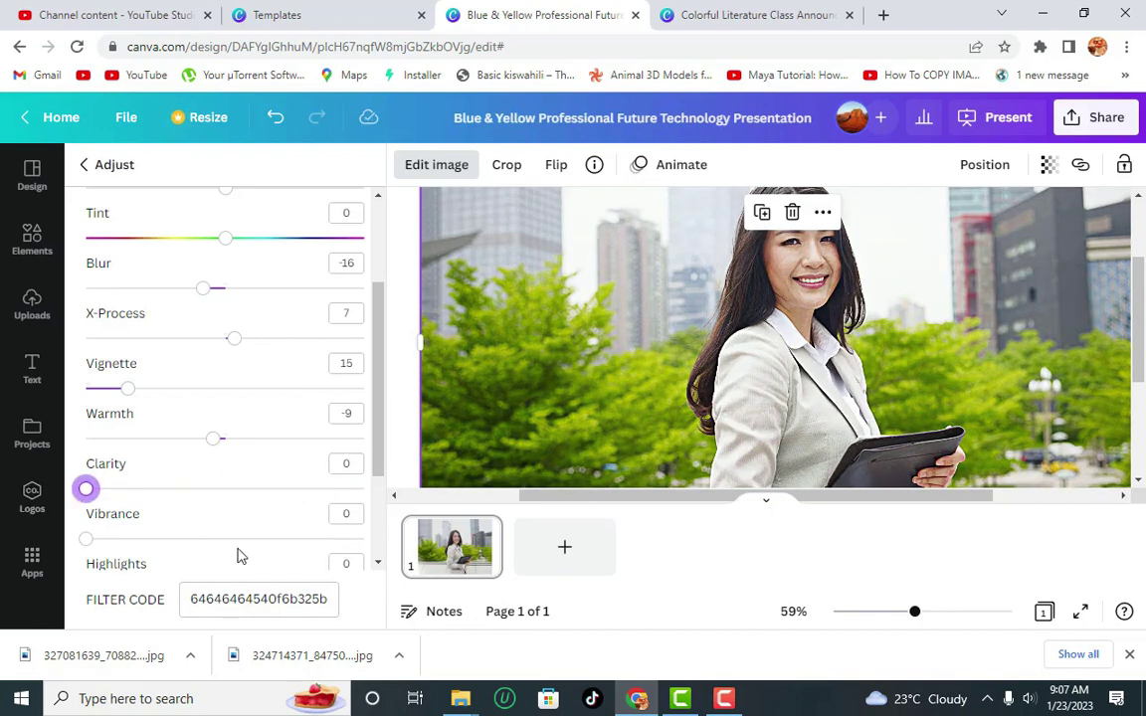
Lower highlights to -31 and shadows to -10, then zoom out to the whole slide
{"action": "left_click_drag", "start_coordinate": [378, 435], "coordinate": [378, 497]}
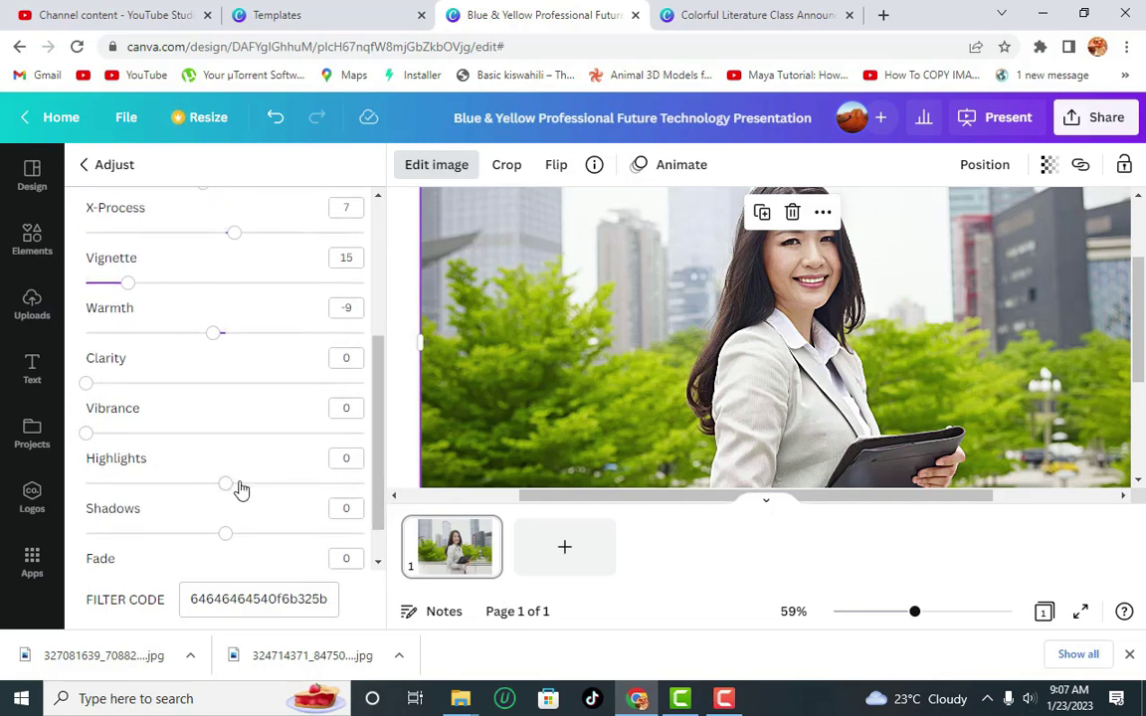
{"action": "left_click_drag", "start_coordinate": [217, 498], "coordinate": [184, 500]}
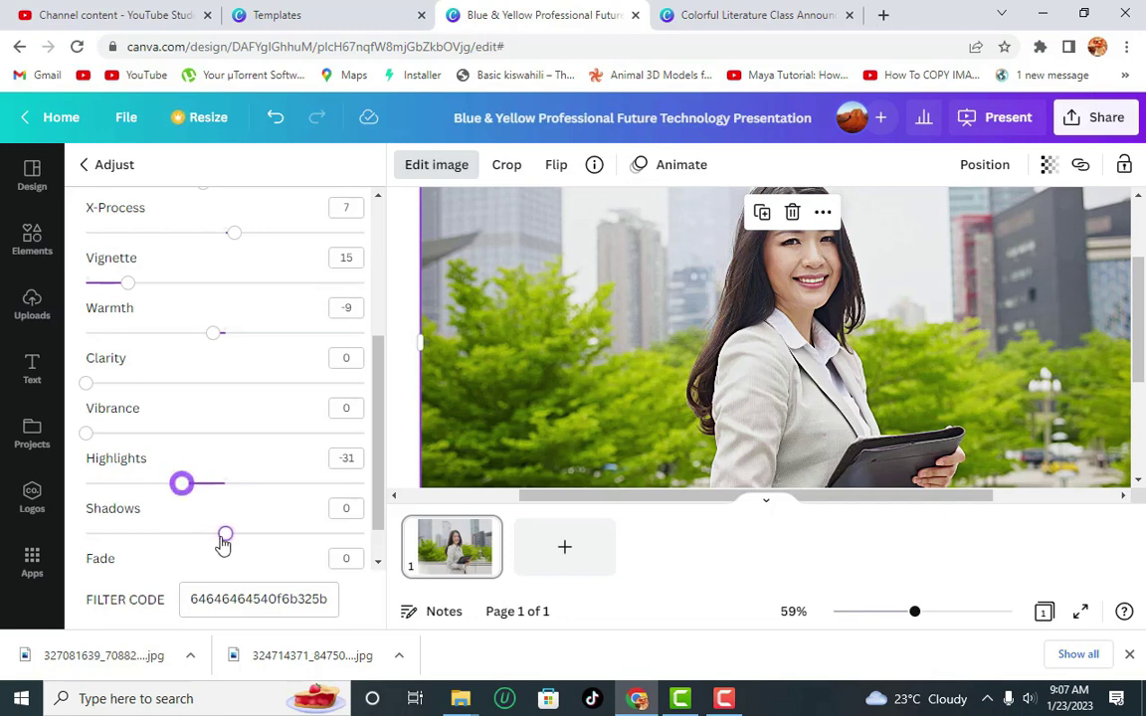
{"action": "left_click_drag", "start_coordinate": [225, 538], "coordinate": [211, 534]}
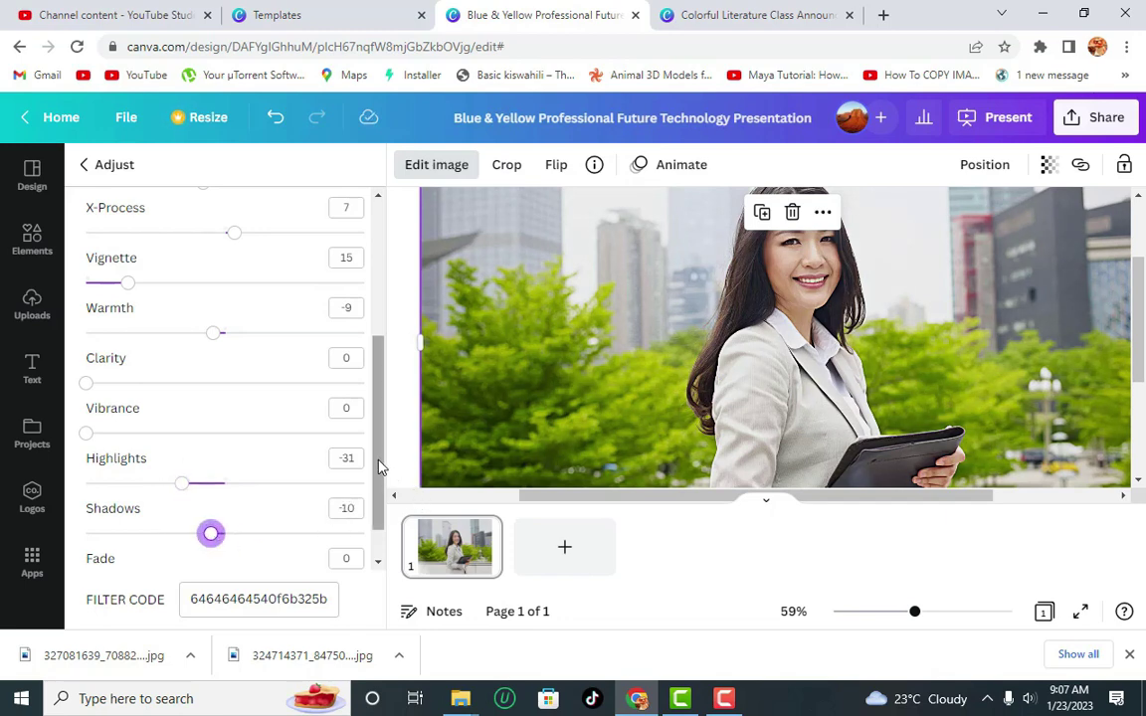
{"action": "left_click_drag", "start_coordinate": [378, 465], "coordinate": [378, 560]}
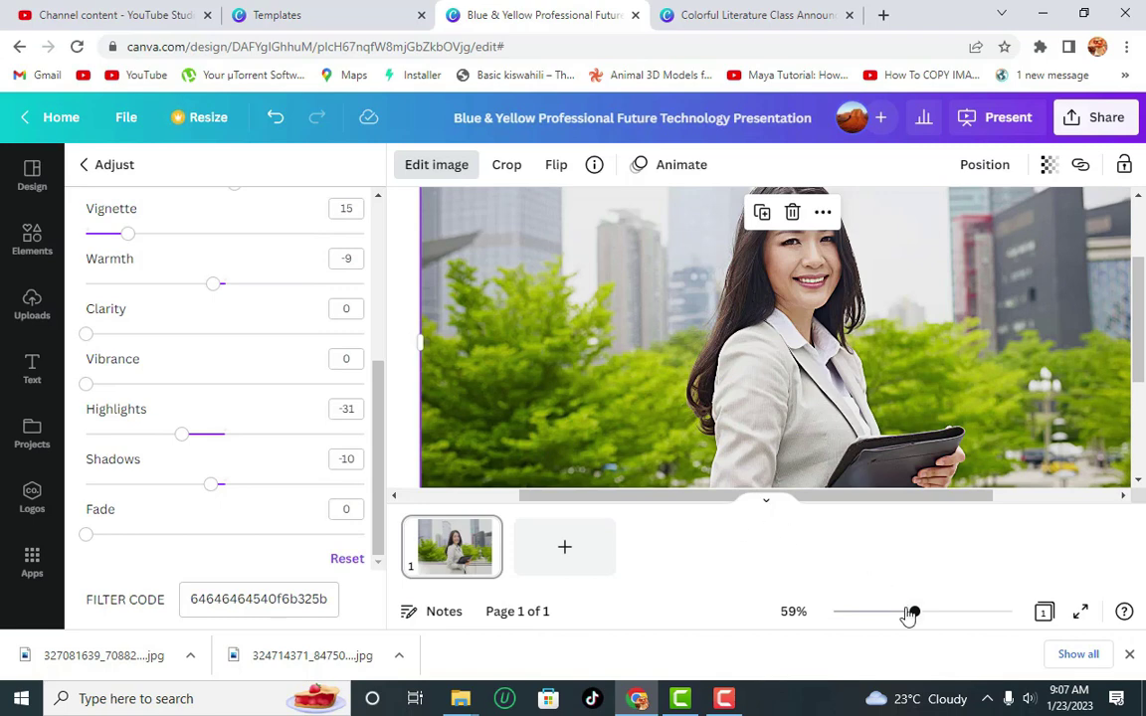
{"action": "left_click_drag", "start_coordinate": [910, 614], "coordinate": [874, 628]}
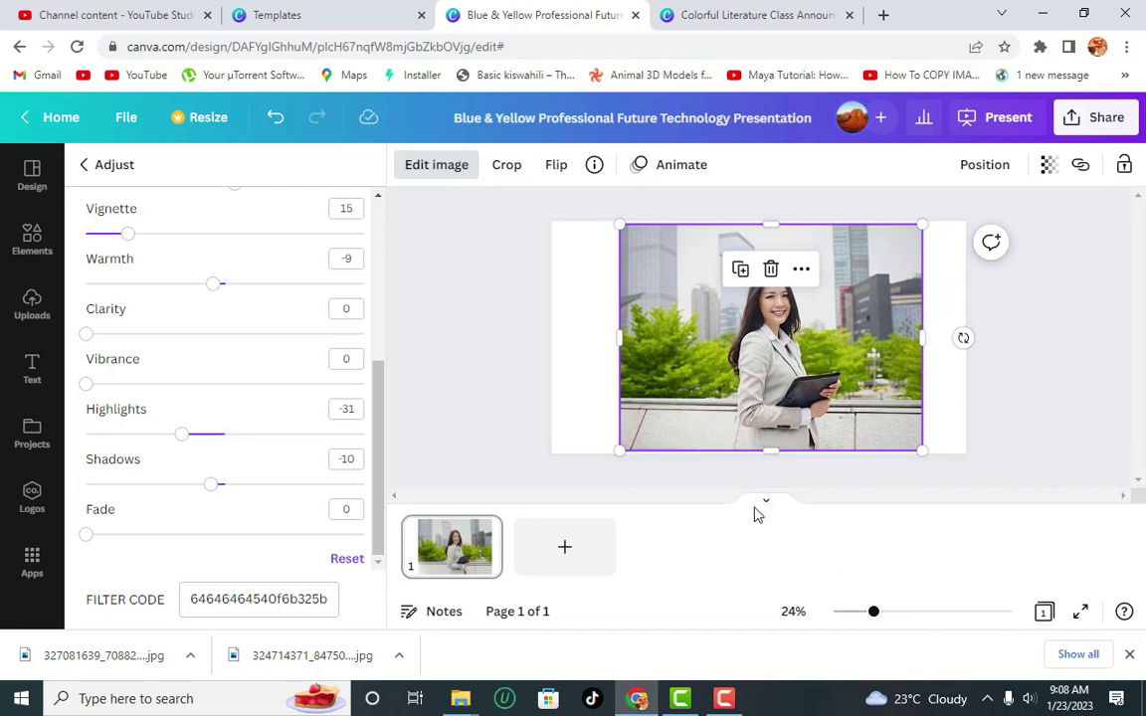
{"action": "left_click", "coordinate": [504, 169]}
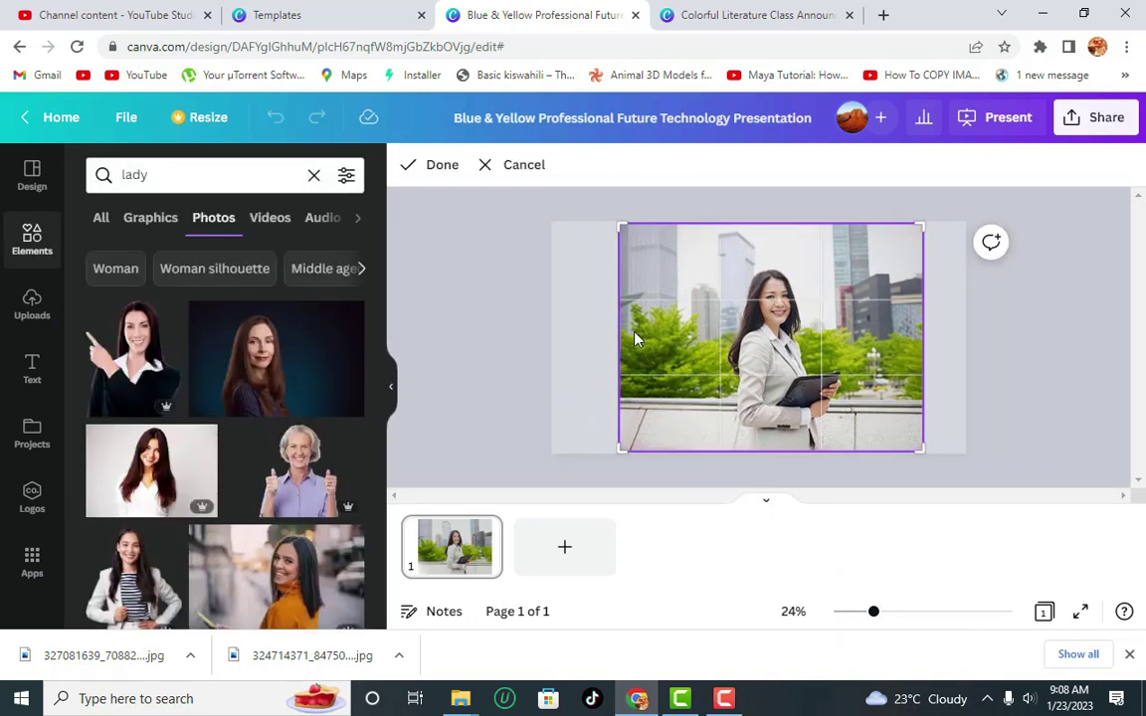
{"action": "left_click", "coordinate": [434, 166]}
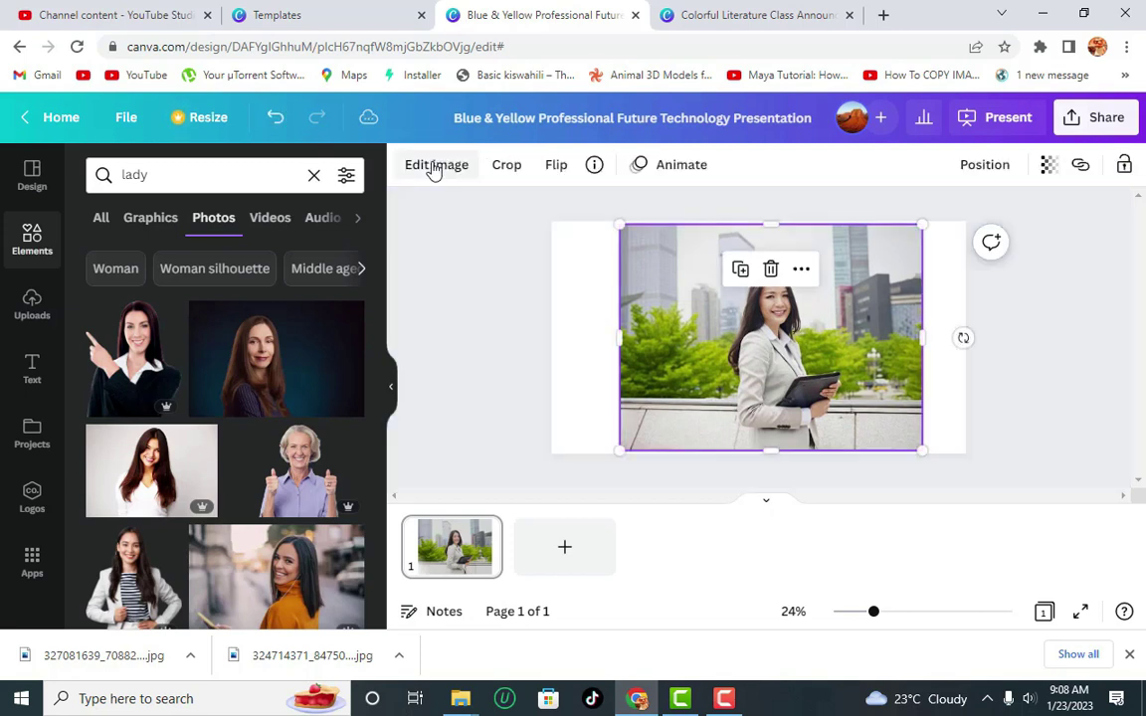
{"action": "left_click", "coordinate": [554, 167]}
{"action": "left_click", "coordinate": [592, 210]}
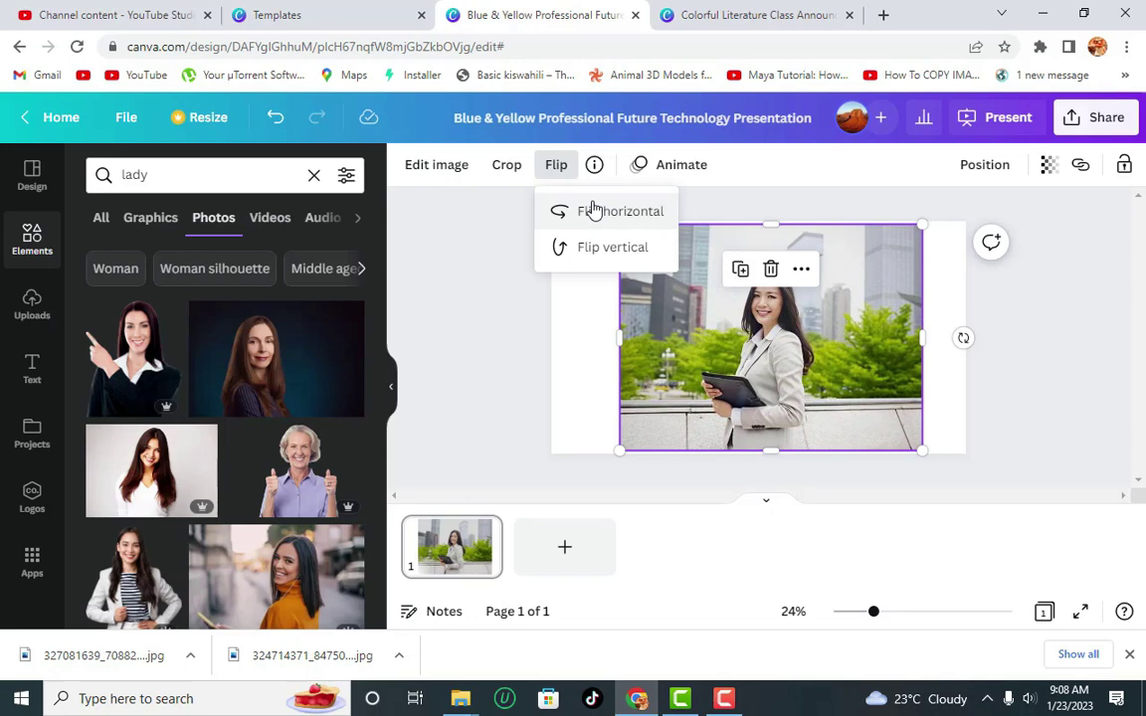
{"action": "left_click", "coordinate": [609, 248]}
{"action": "left_click", "coordinate": [609, 249]}
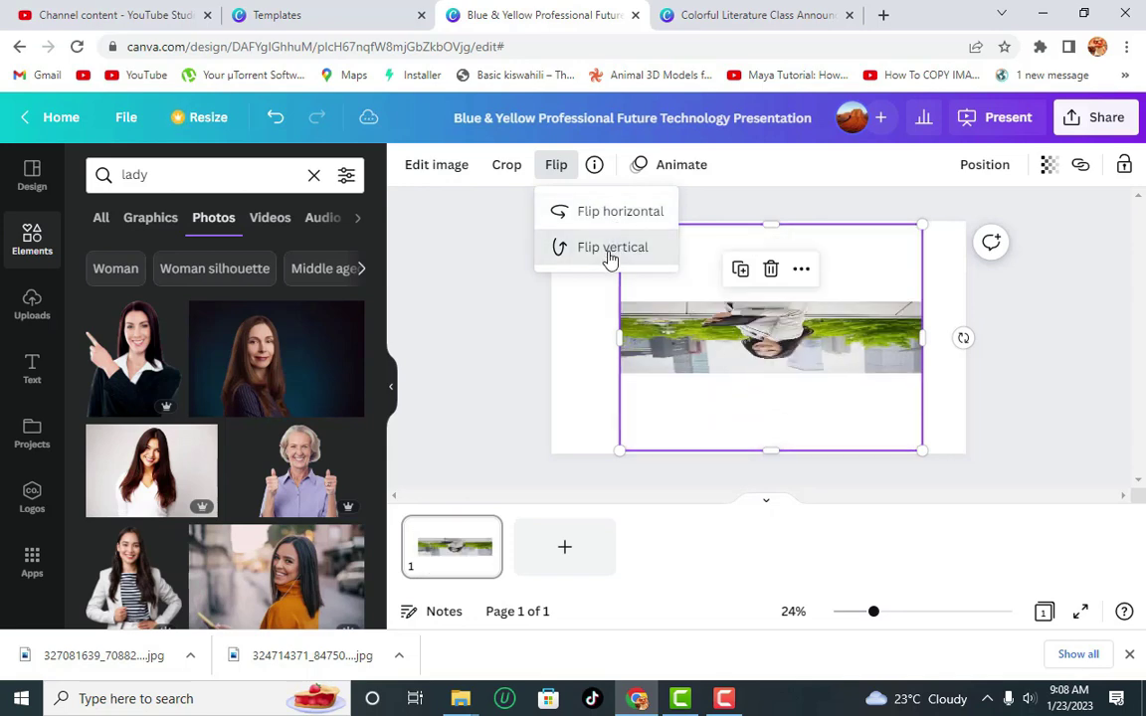
{"action": "left_click", "coordinate": [633, 212]}
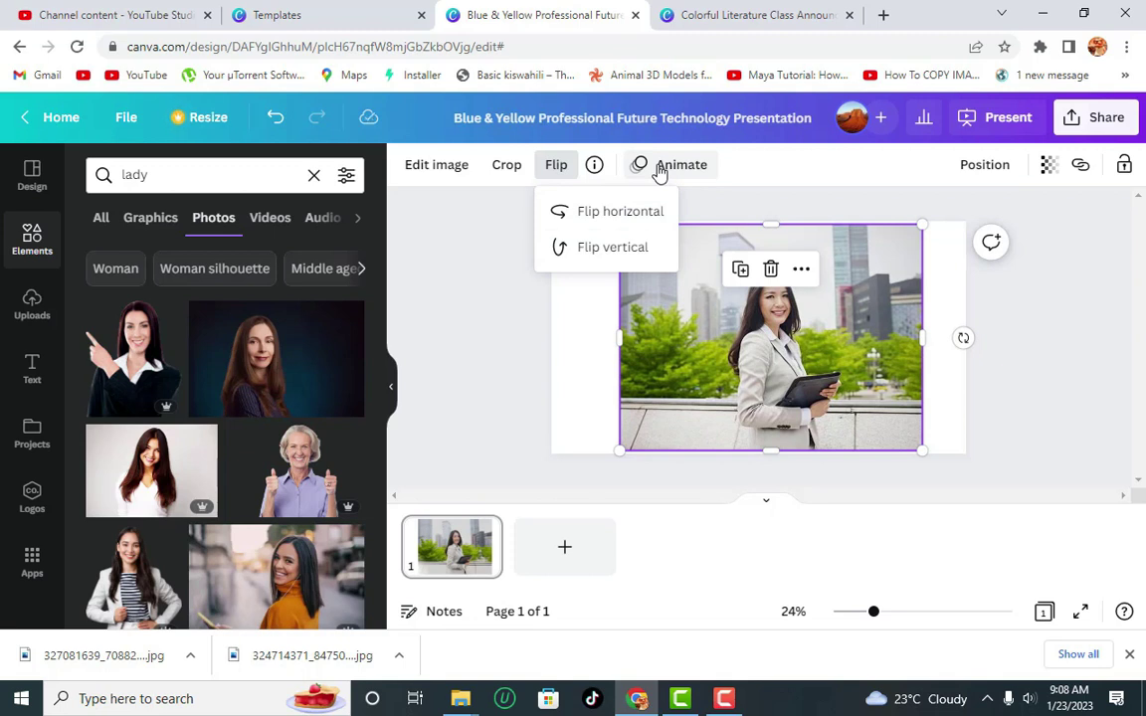
Align the photo to the right and then the left edge of the page
{"action": "left_click", "coordinate": [995, 169]}
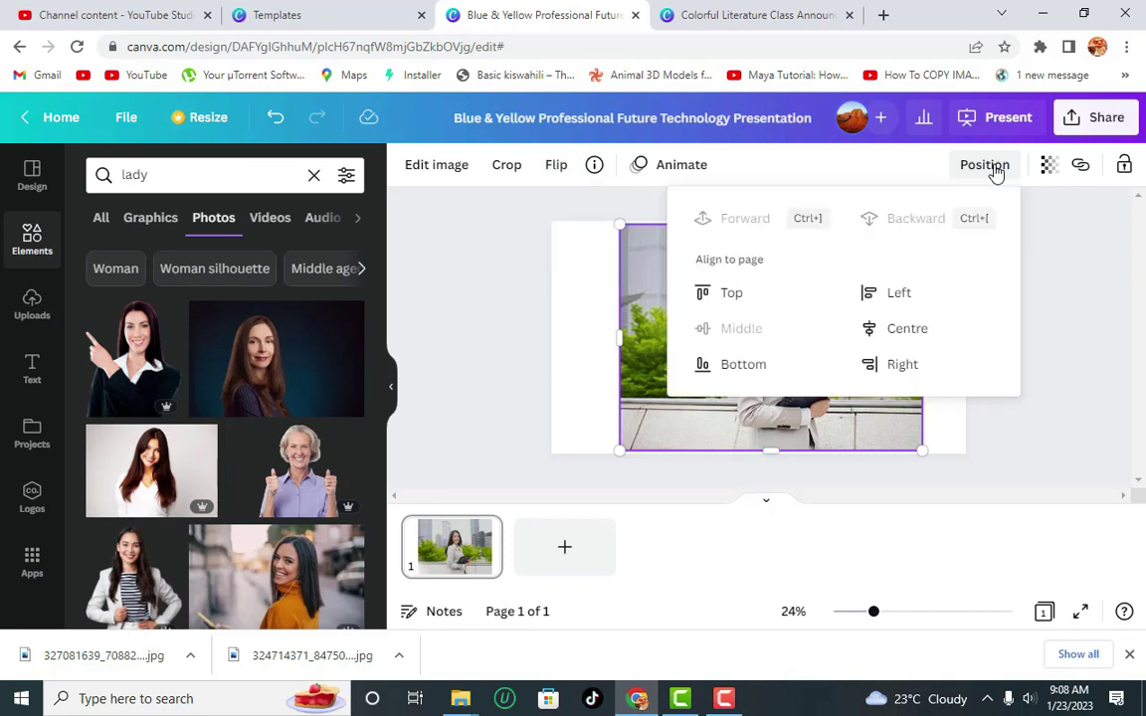
{"action": "left_click", "coordinate": [903, 366]}
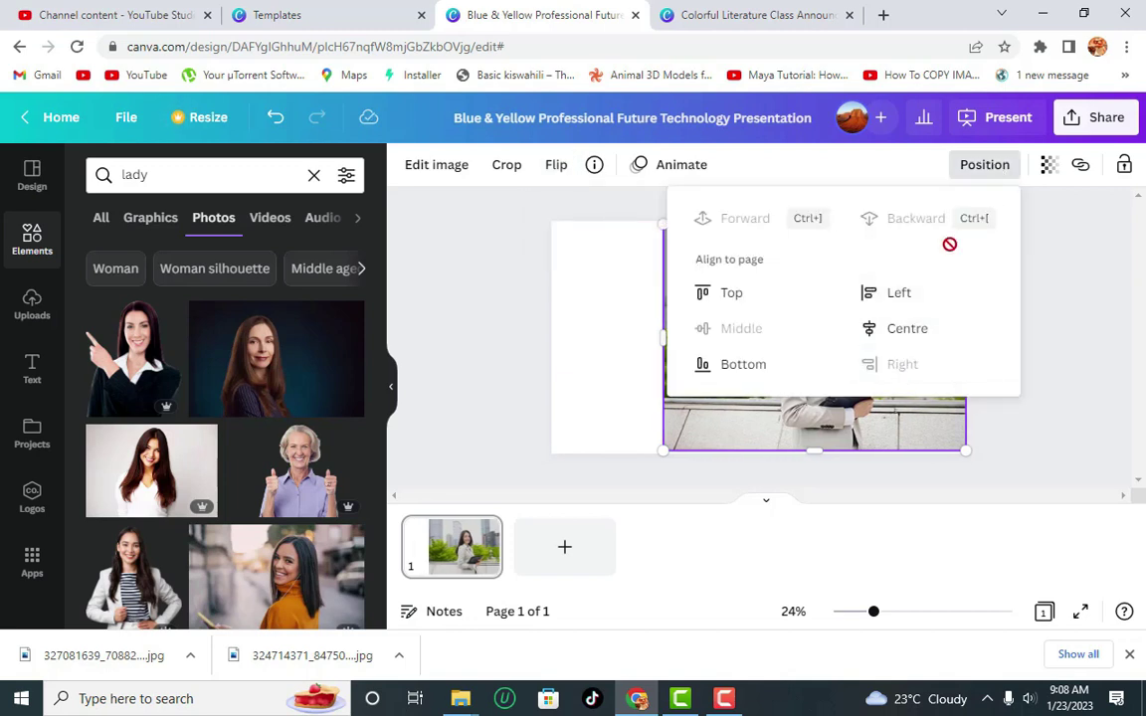
{"action": "left_click", "coordinate": [899, 292]}
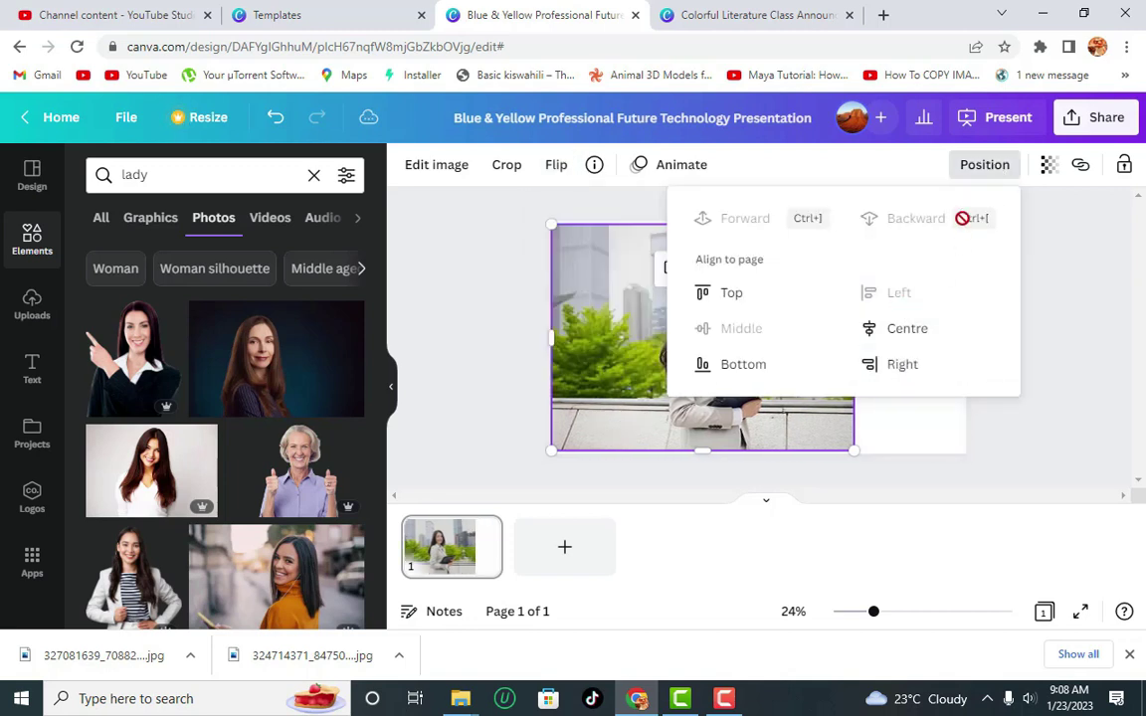
Try 79 transparency and the link settings, leaving the photo opaque and unlinked
{"action": "left_click", "coordinate": [1049, 169]}
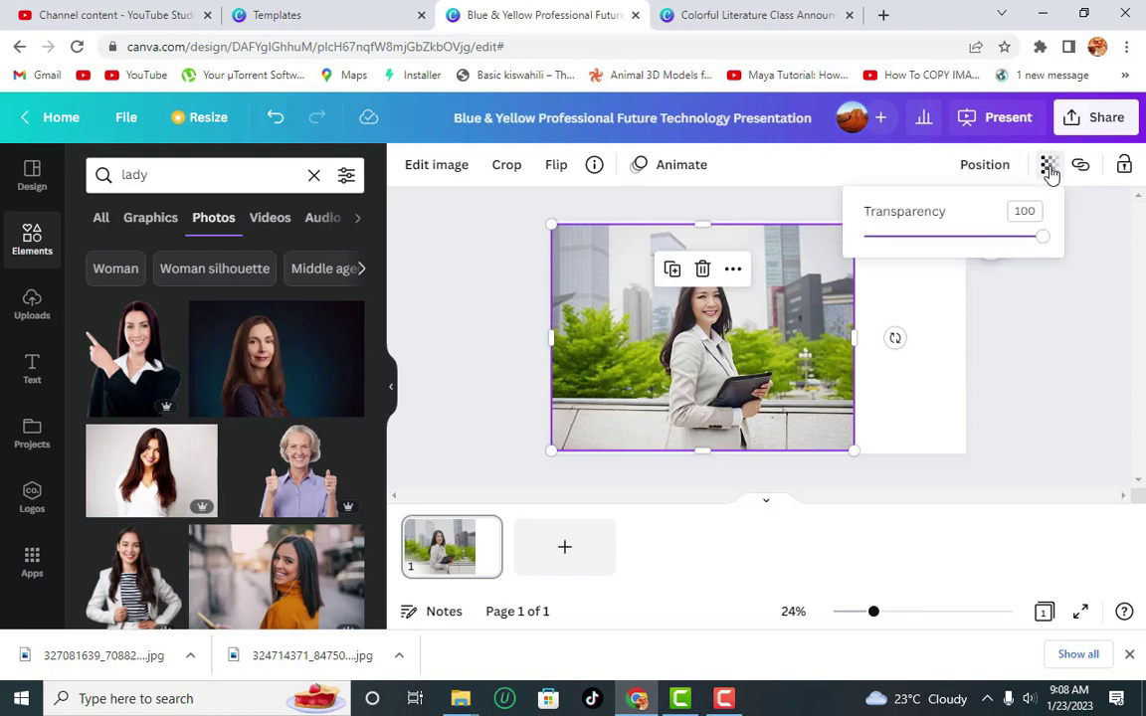
{"action": "left_click_drag", "start_coordinate": [1035, 243], "coordinate": [1054, 228]}
{"action": "left_click", "coordinate": [1081, 166]}
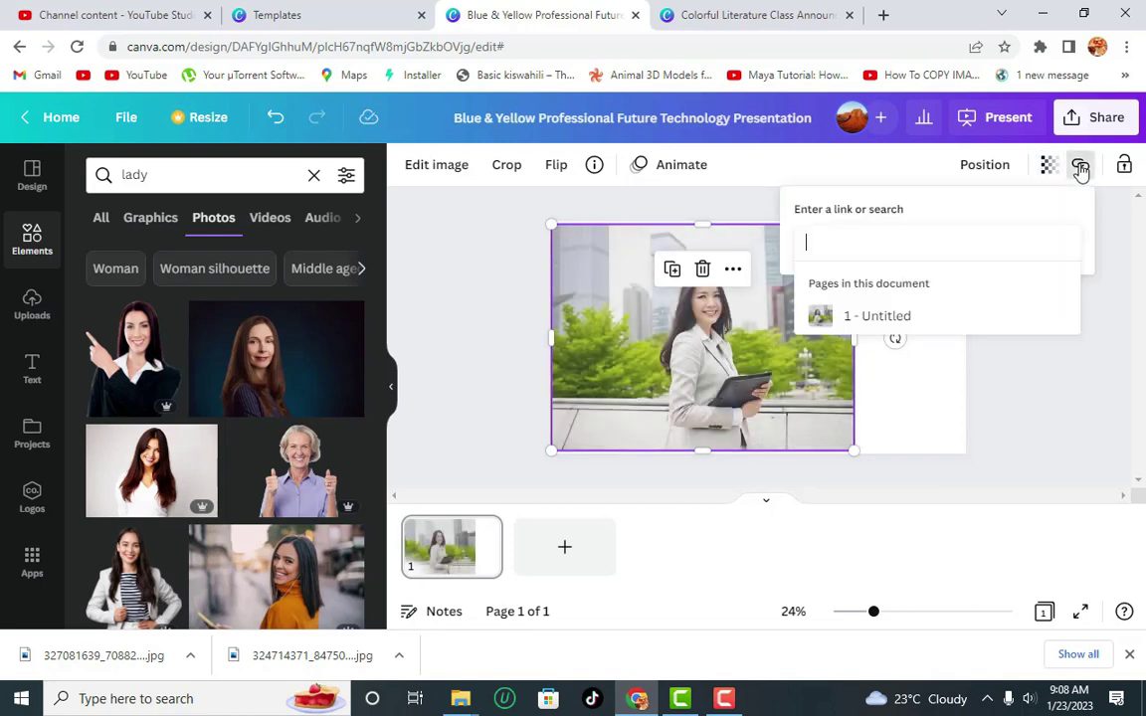
{"action": "left_click", "coordinate": [714, 346]}
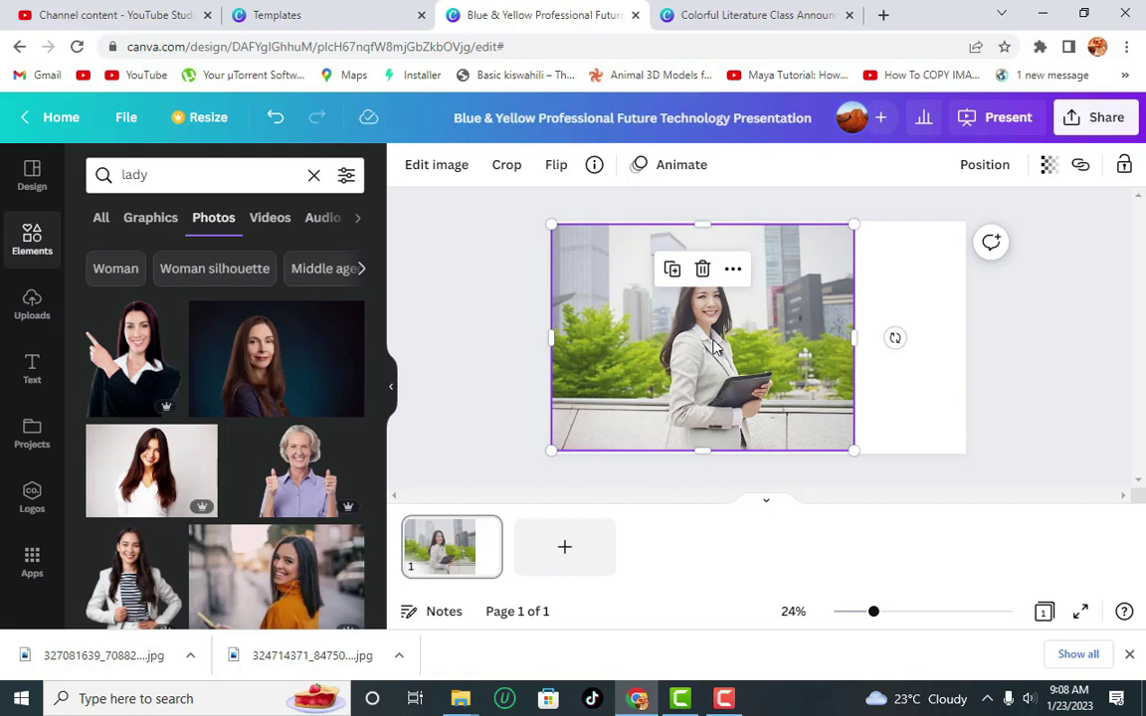
Lock the photo, post the comment 'Hey, how does it look?', and reply with a praying-hands sticker
{"action": "left_click", "coordinate": [1124, 164]}
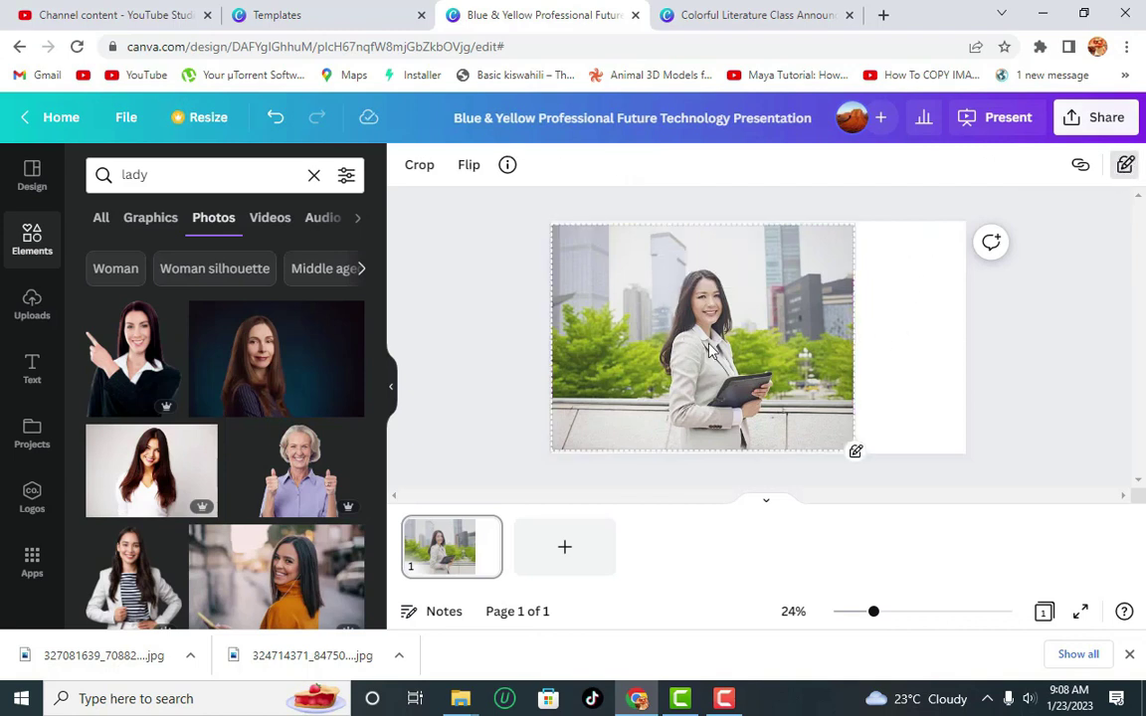
{"action": "left_click", "coordinate": [991, 242]}
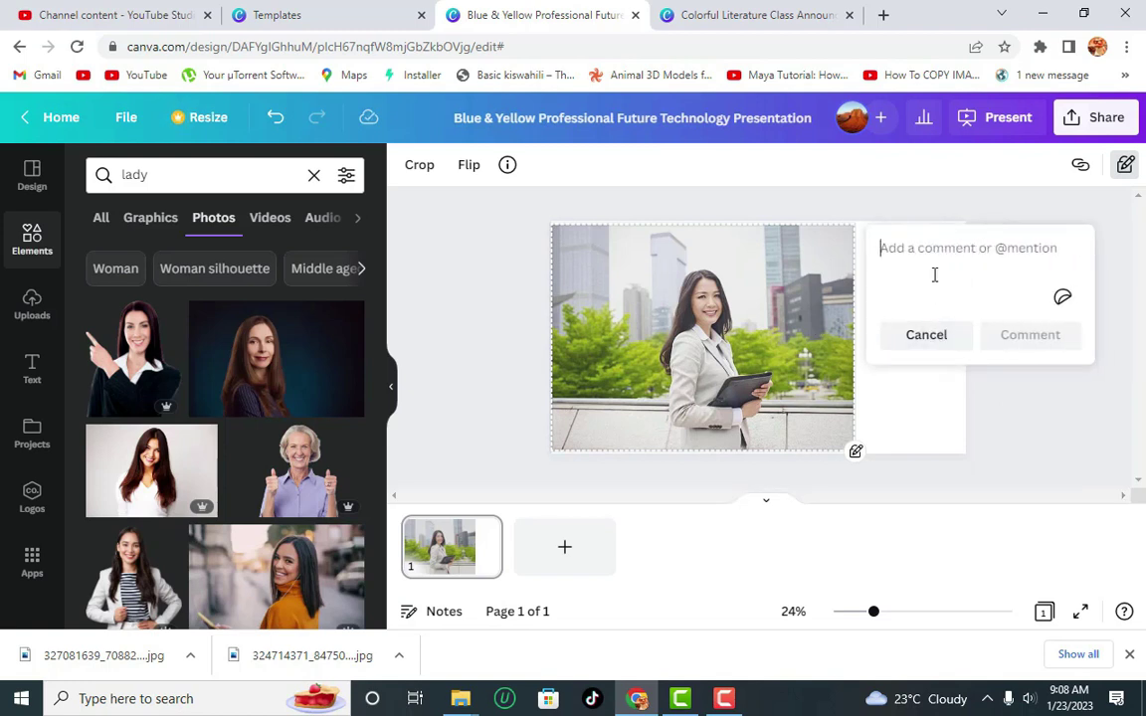
{"action": "type", "text": "Hey, how does it look?"}
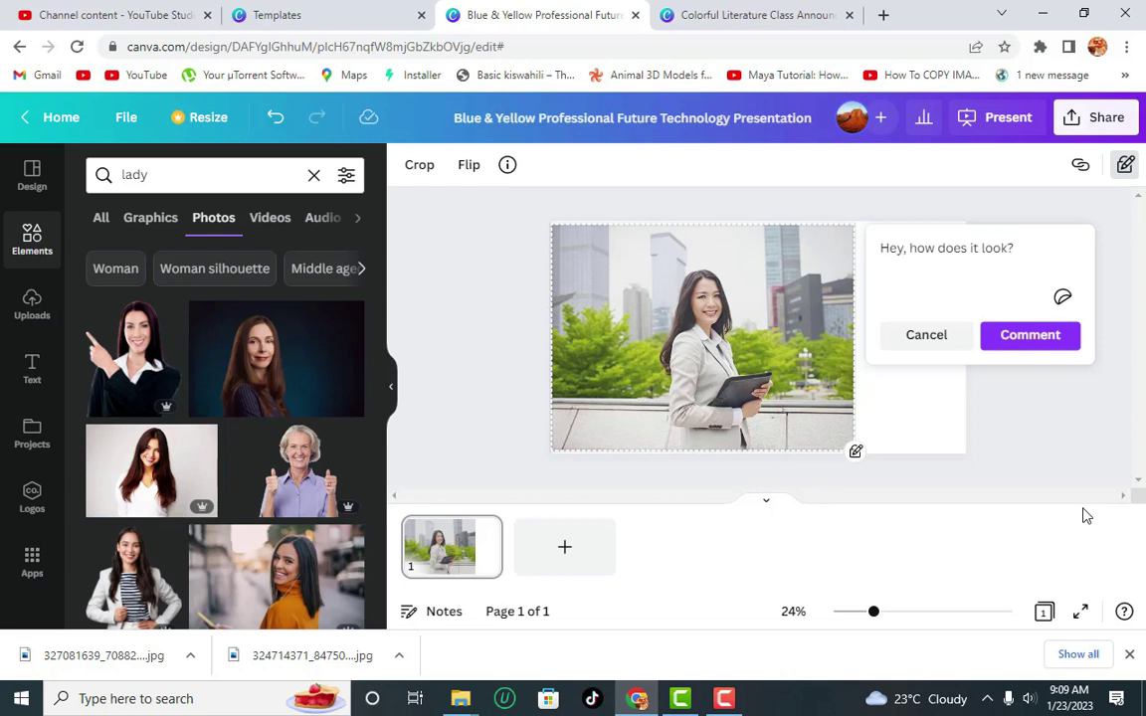
{"action": "left_click", "coordinate": [1026, 335]}
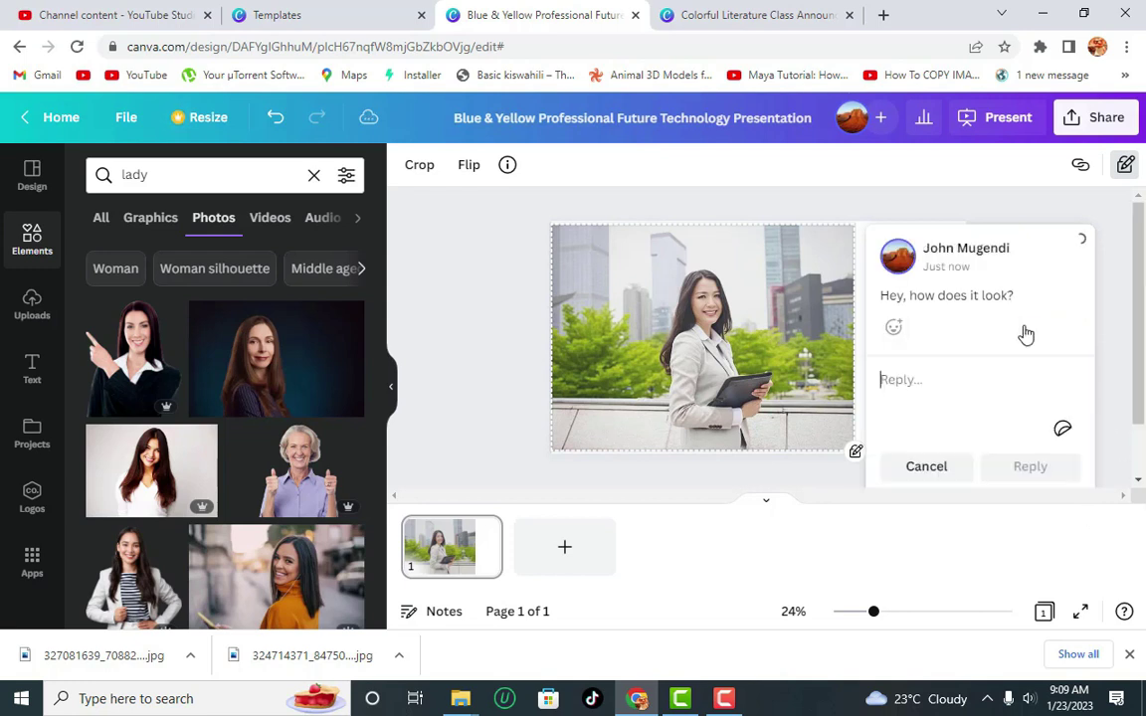
{"action": "left_click", "coordinate": [1062, 411]}
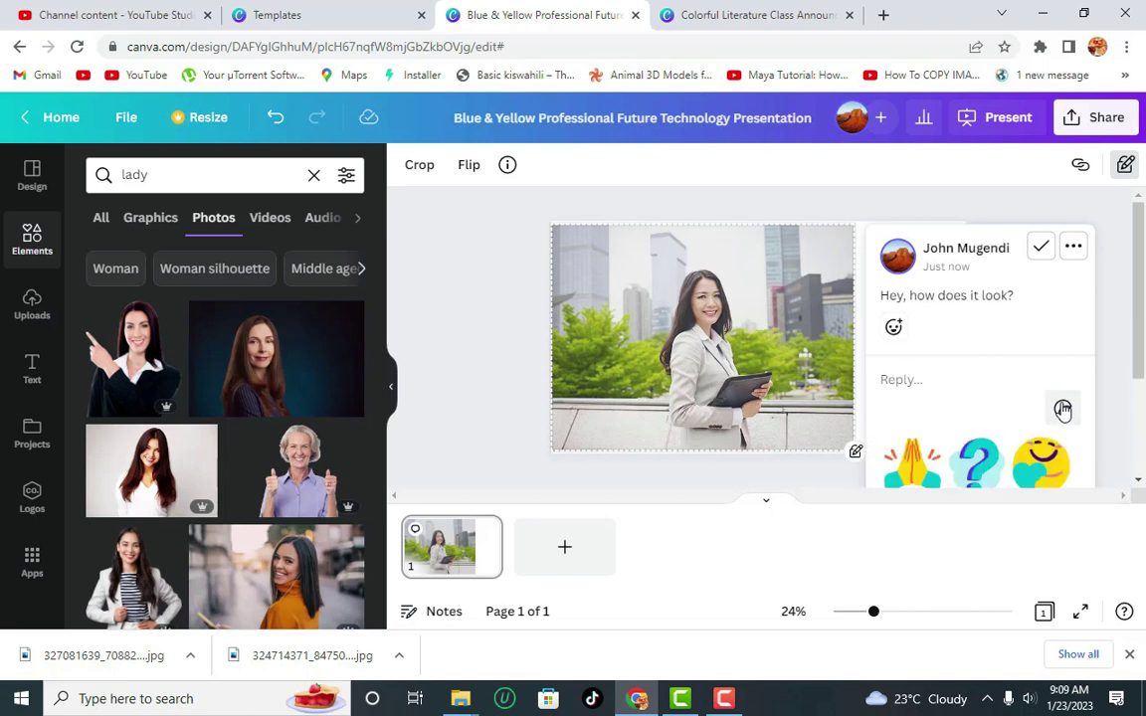
{"action": "left_click", "coordinate": [912, 463]}
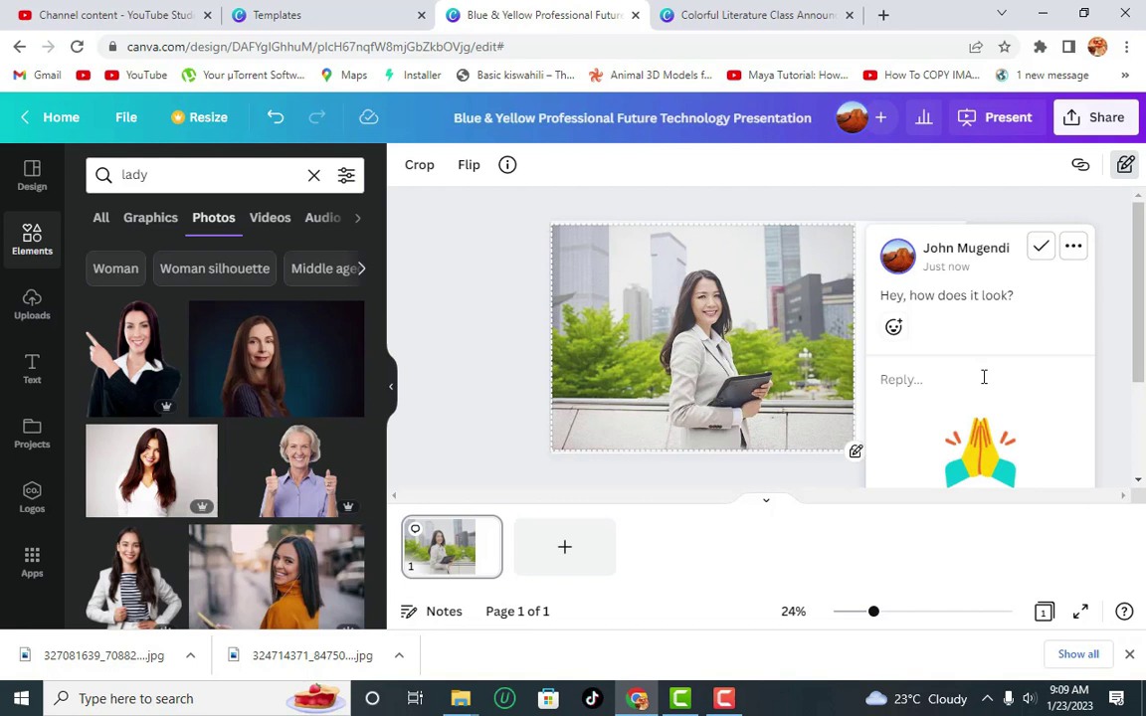